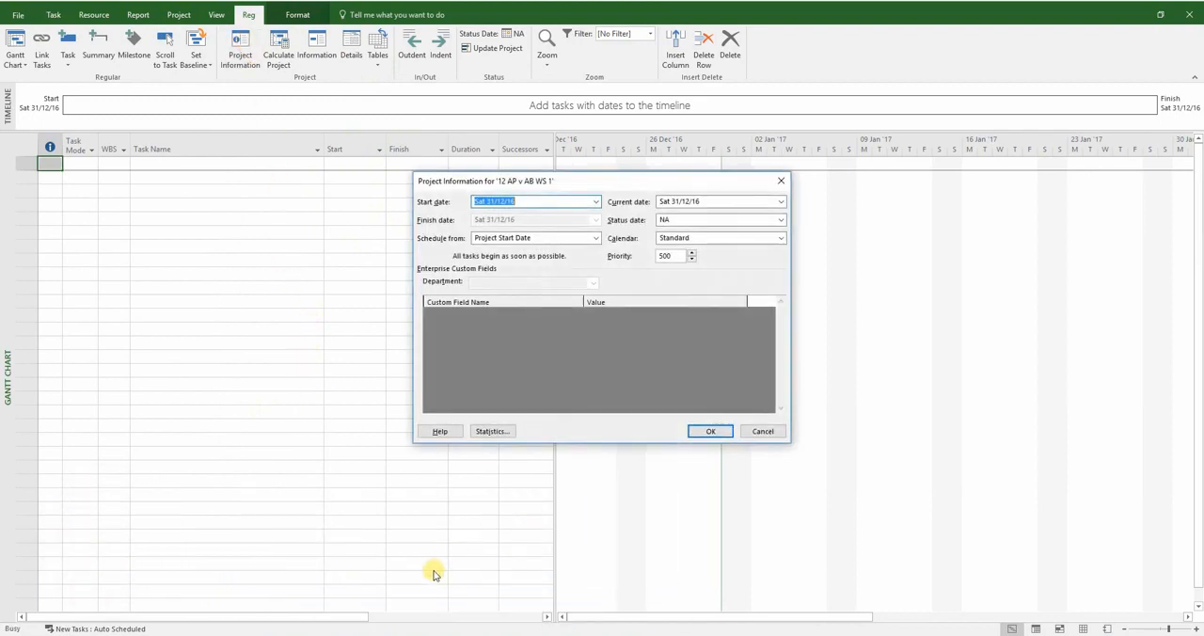
Switch to the Excel workshop sheet and copy the as-planned start date of Tunnel Excavation, 18/05/2015
{"action": "left_click", "coordinate": [387, 635]}
{"action": "left_click", "coordinate": [282, 248]}
{"action": "left_click", "coordinate": [281, 239]}
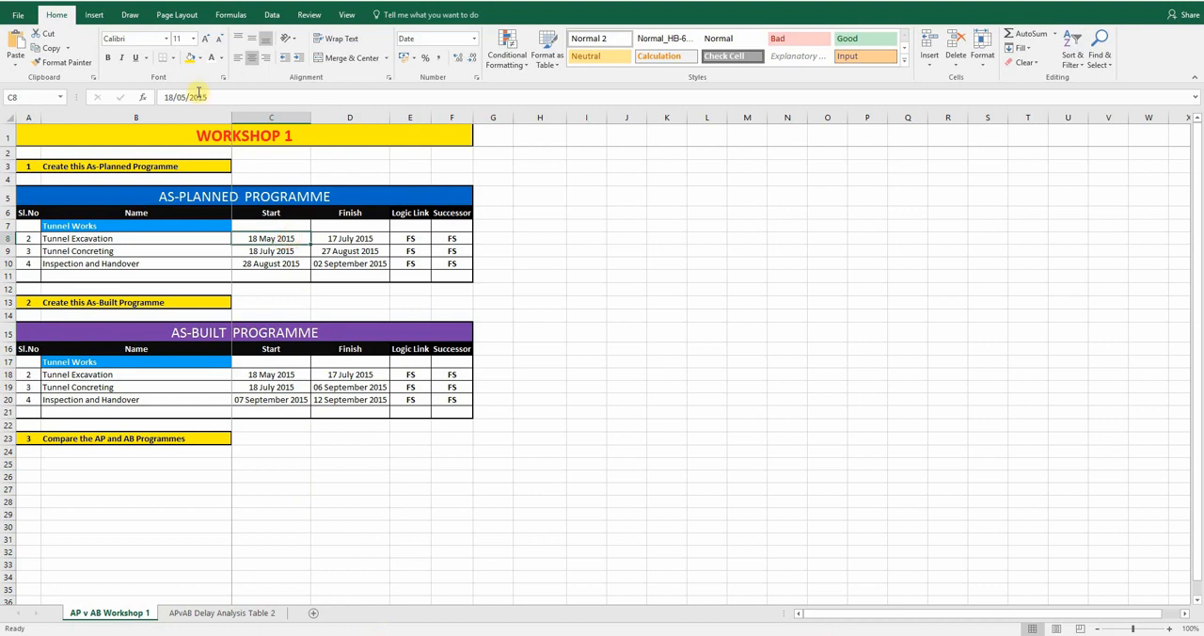
{"action": "left_click_drag", "start_coordinate": [213, 97], "coordinate": [164, 98]}
{"action": "right_click", "coordinate": [165, 98]}
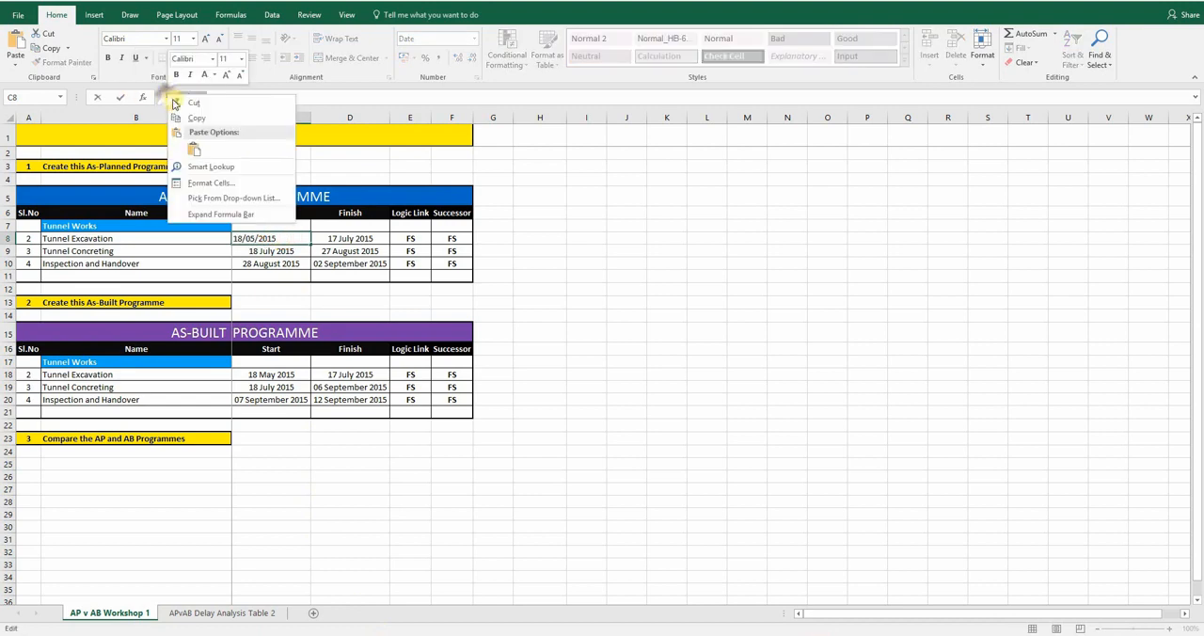
{"action": "left_click", "coordinate": [190, 117]}
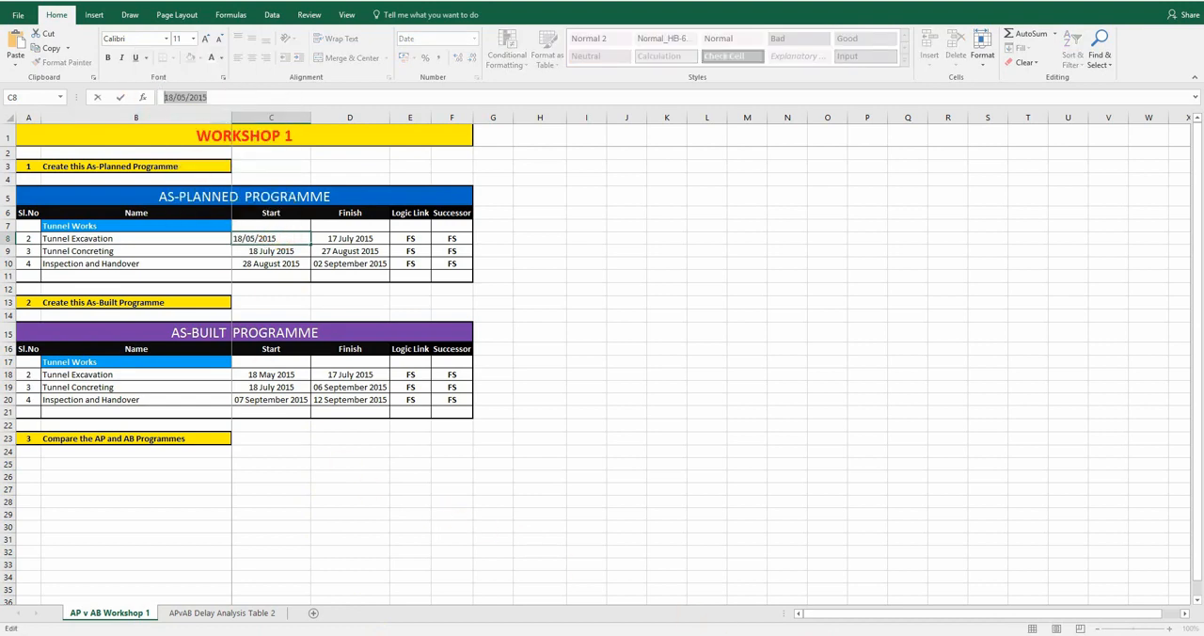
Back in Microsoft Project, set the project's start date and current date to 18/05/2015 in the Project Information
{"action": "key", "text": "alt+Tab"}
{"action": "right_click", "coordinate": [529, 202]}
{"action": "left_click", "coordinate": [511, 261]}
{"action": "double_click", "coordinate": [740, 202]}
{"action": "right_click", "coordinate": [731, 202]}
{"action": "left_click", "coordinate": [704, 260]}
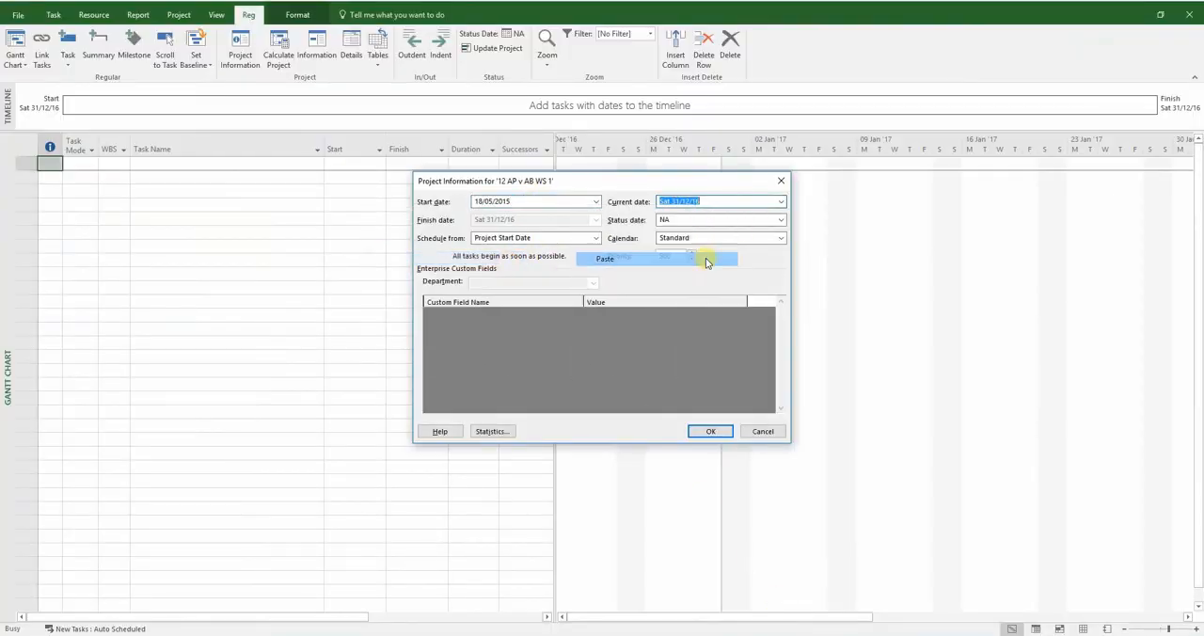
{"action": "left_click", "coordinate": [711, 432]}
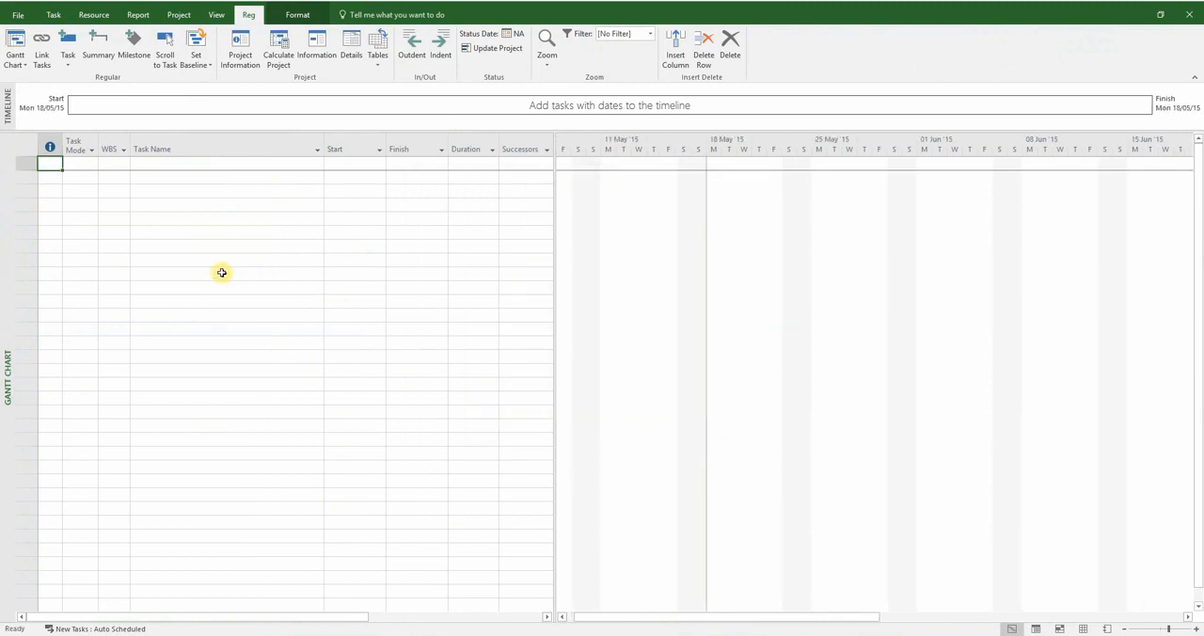
Copy the as-planned names, start and finish dates from Tunnel Works to Inspection and Handover in Excel into the Project task table
{"action": "key", "text": "alt+Tab"}
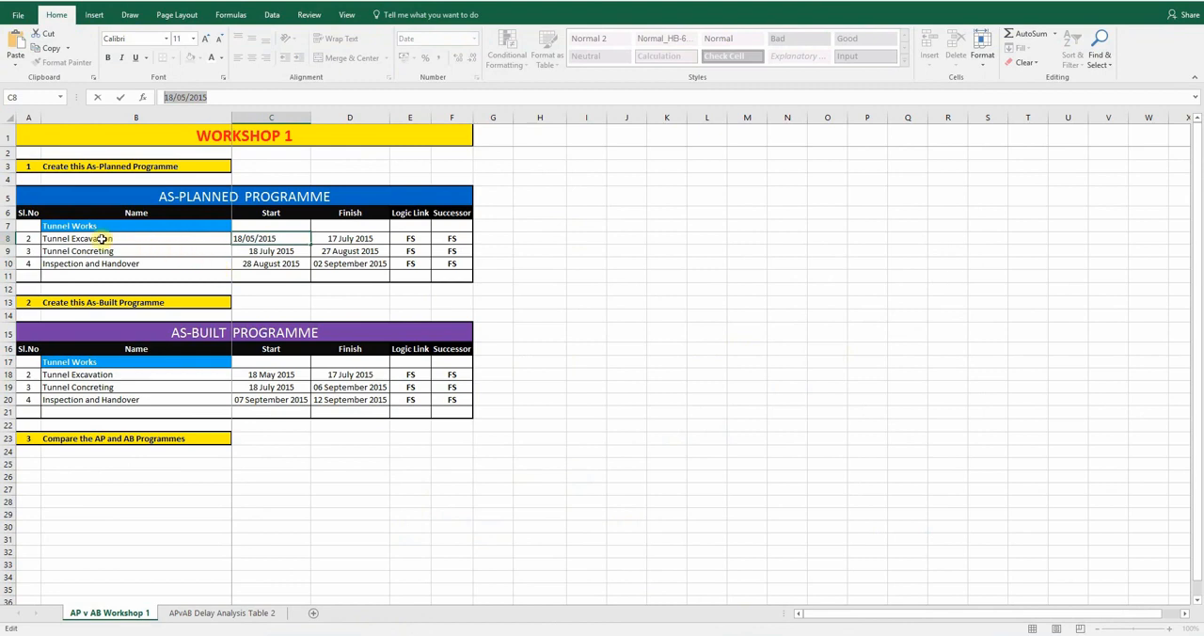
{"action": "left_click_drag", "start_coordinate": [106, 225], "coordinate": [335, 265]}
{"action": "right_click", "coordinate": [336, 264]}
{"action": "left_click", "coordinate": [363, 278]}
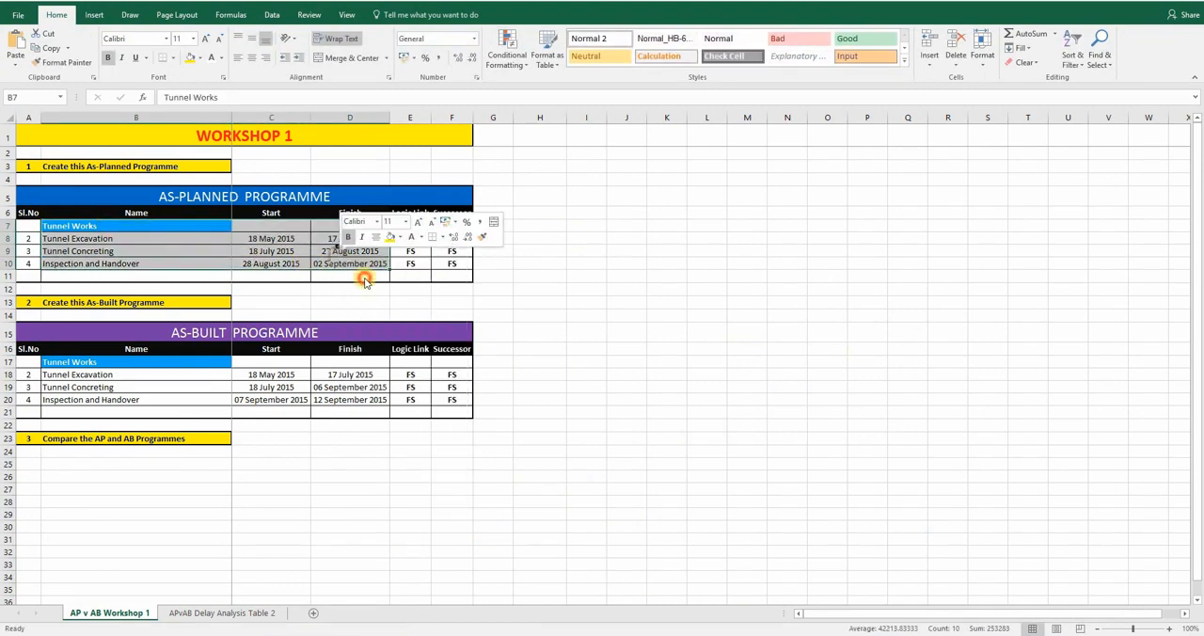
{"action": "key", "text": "alt+Tab"}
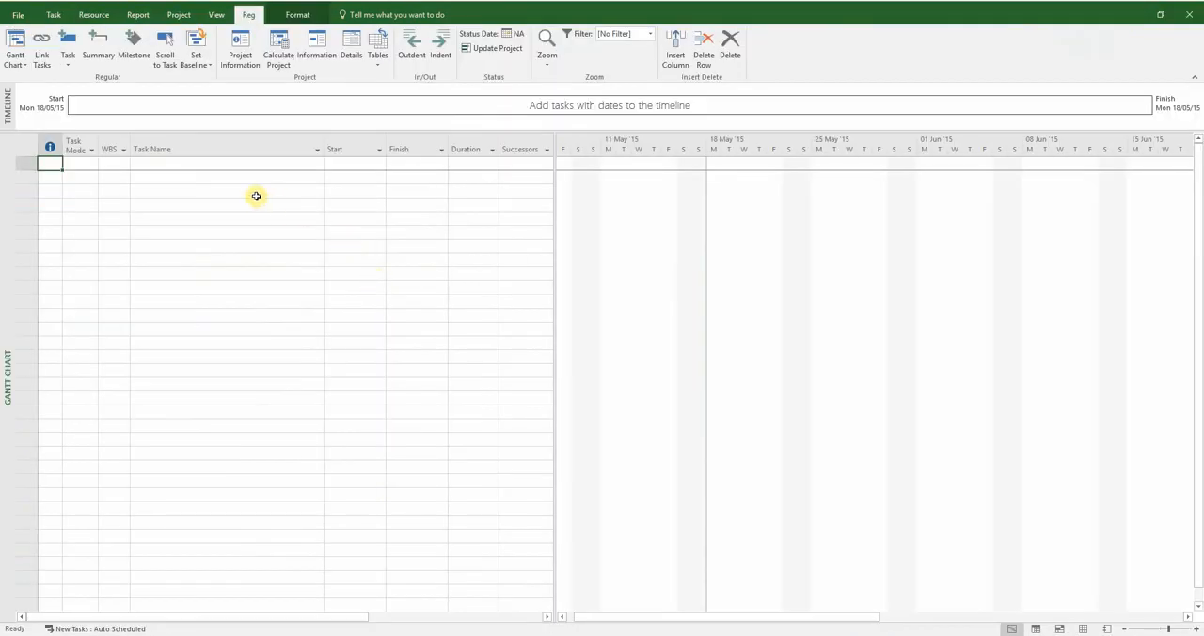
{"action": "right_click", "coordinate": [191, 166]}
{"action": "left_click", "coordinate": [194, 212]}
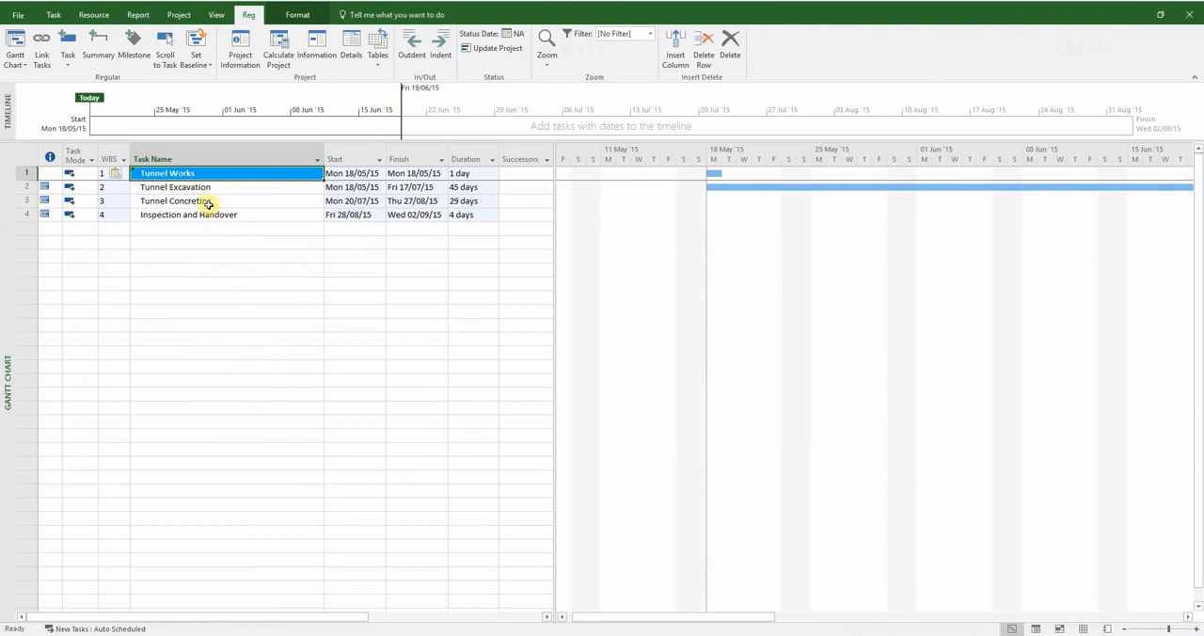
Indent Tunnel Excavation, Tunnel Concreting and Inspection and Handover as subtasks of Tunnel Works
{"action": "left_click_drag", "start_coordinate": [202, 189], "coordinate": [203, 208]}
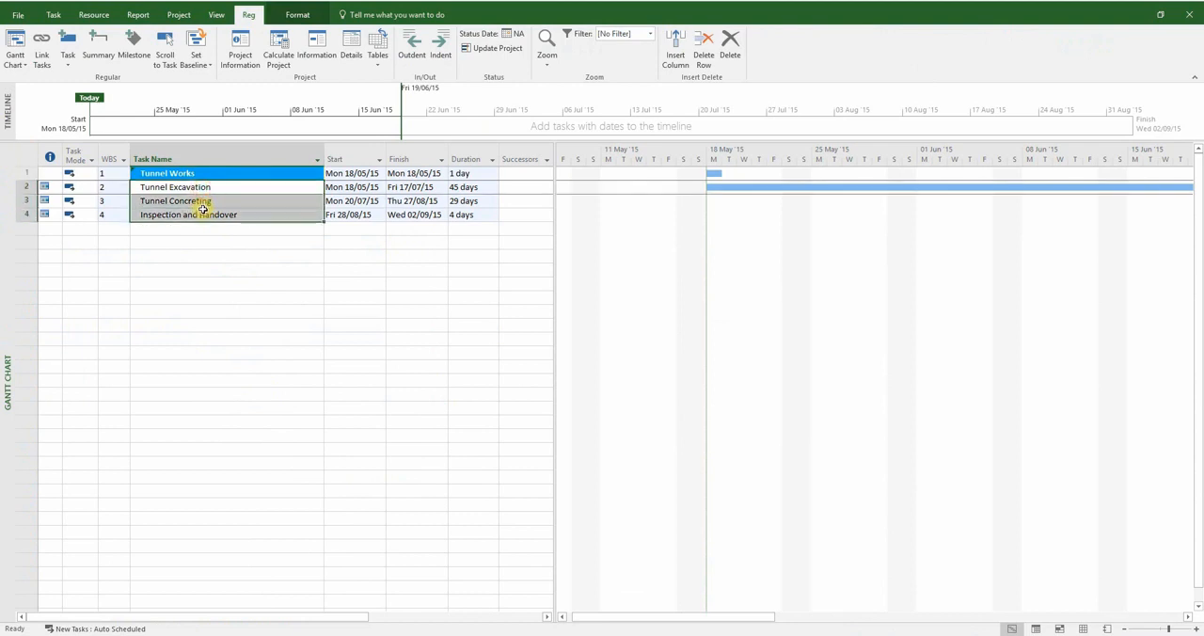
{"action": "left_click", "coordinate": [439, 44]}
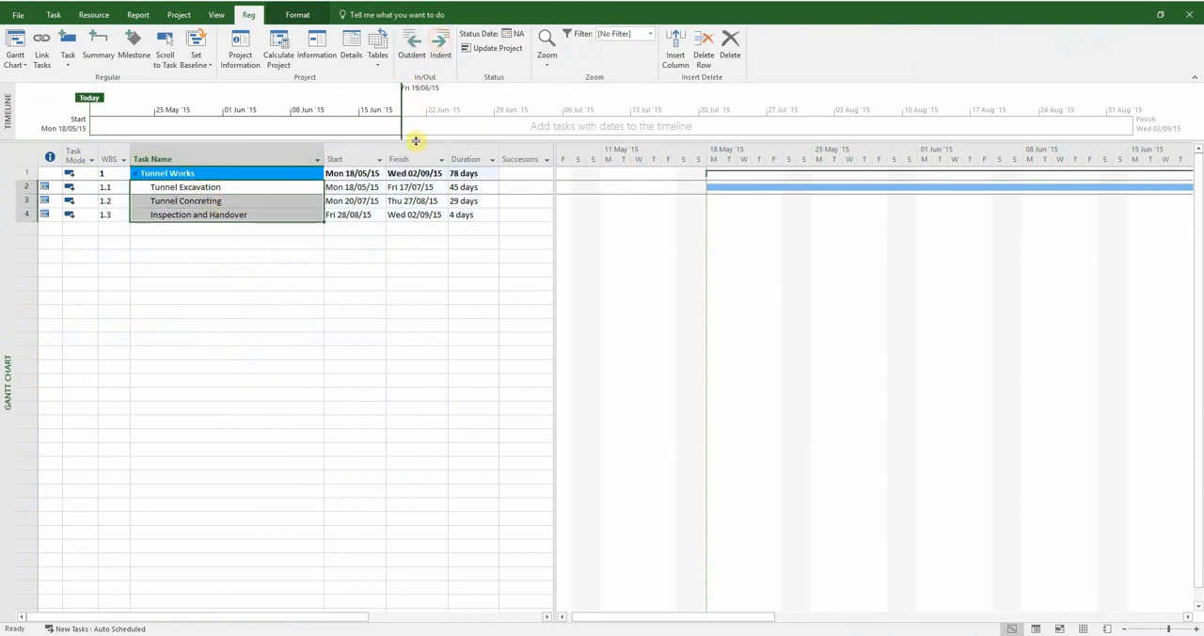
{"action": "left_click", "coordinate": [263, 190]}
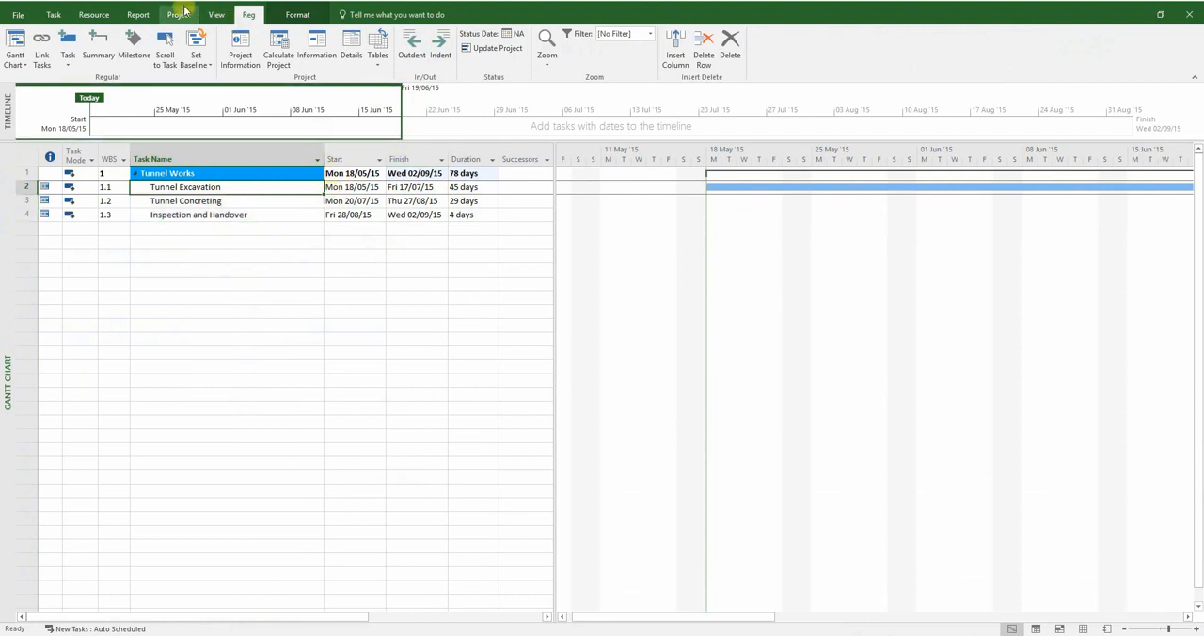
{"action": "left_click", "coordinate": [155, 2]}
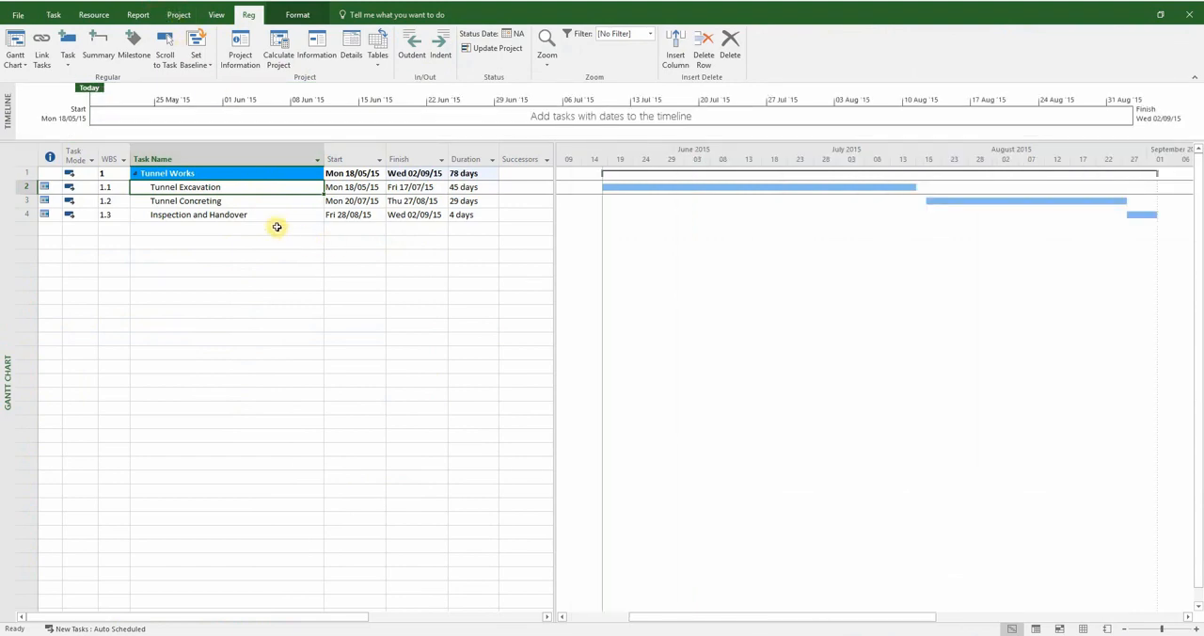
Check the as-planned logic links in Excel and link the three Tunnel Works subtasks in sequence in Project
{"action": "key", "text": "alt+Tab"}
{"action": "left_click_drag", "start_coordinate": [405, 239], "coordinate": [416, 264]}
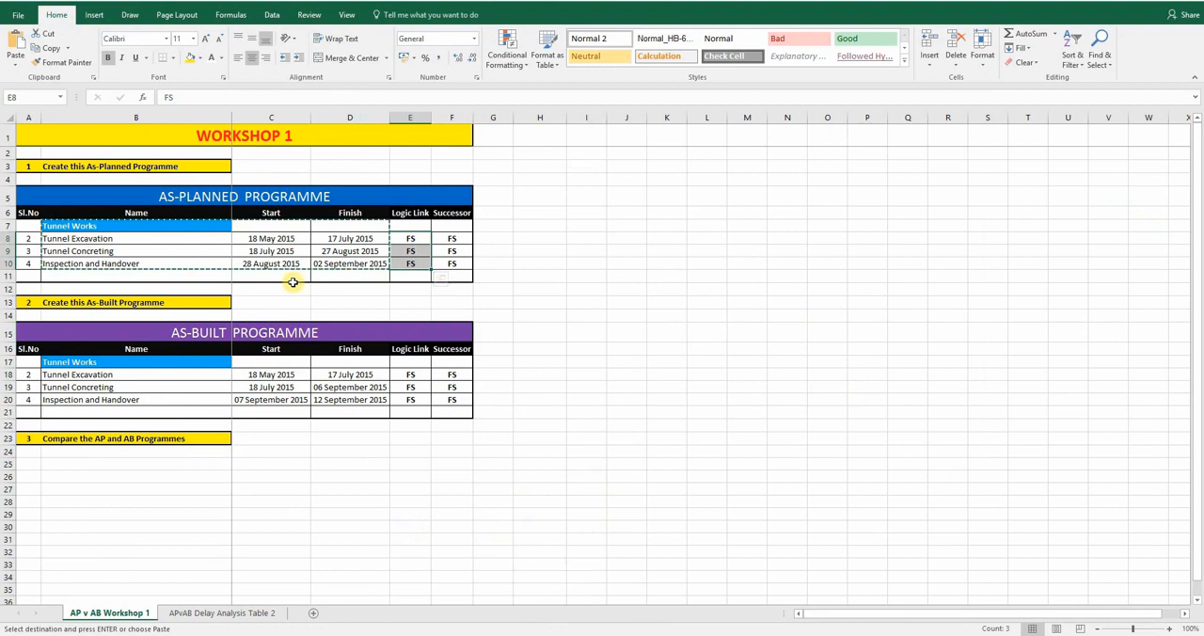
{"action": "key", "text": "alt+Tab"}
{"action": "left_click_drag", "start_coordinate": [262, 188], "coordinate": [260, 213]}
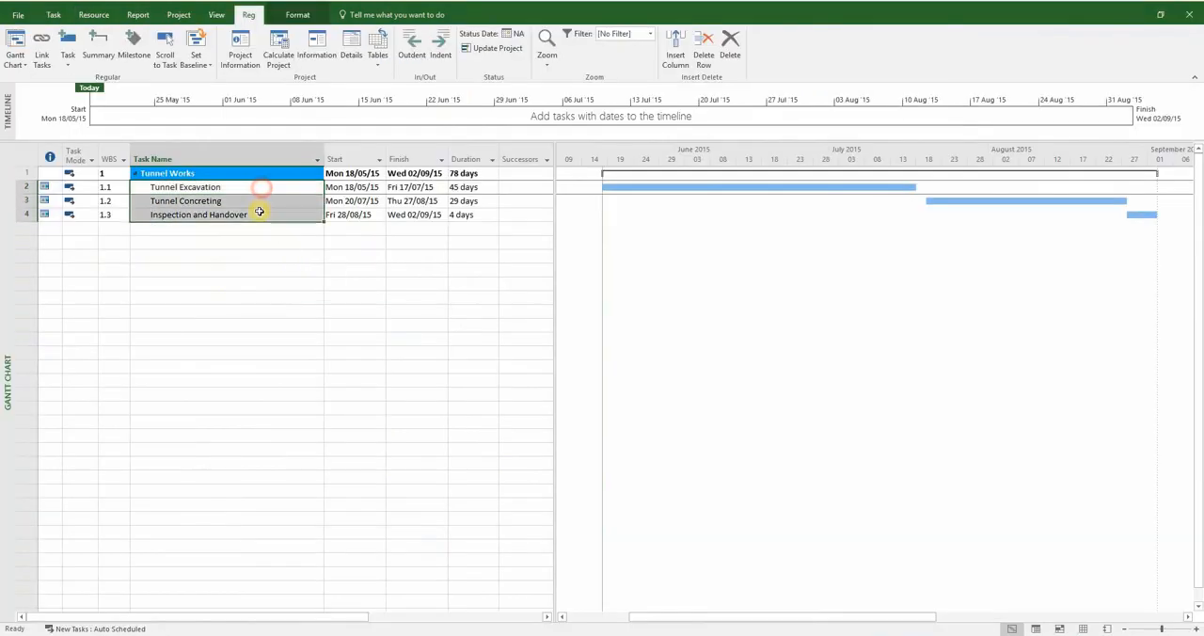
{"action": "left_click", "coordinate": [41, 47]}
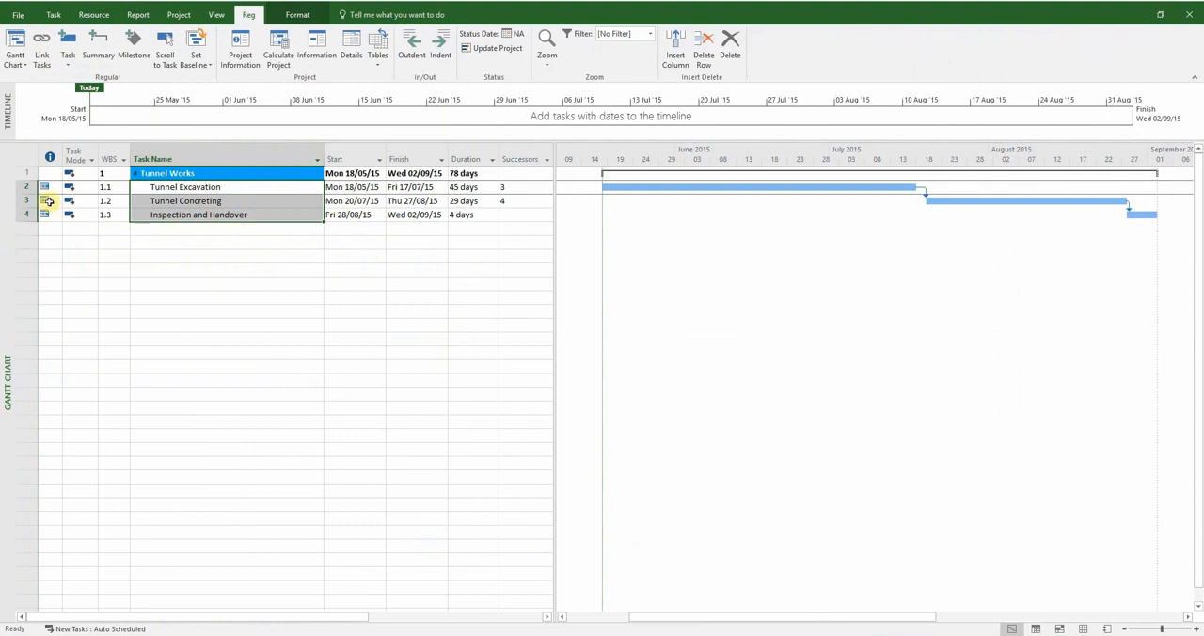
Change the constraint type of the three Tunnel Works subtasks together to clear their date constraints
{"action": "left_click_drag", "start_coordinate": [26, 186], "coordinate": [27, 215]}
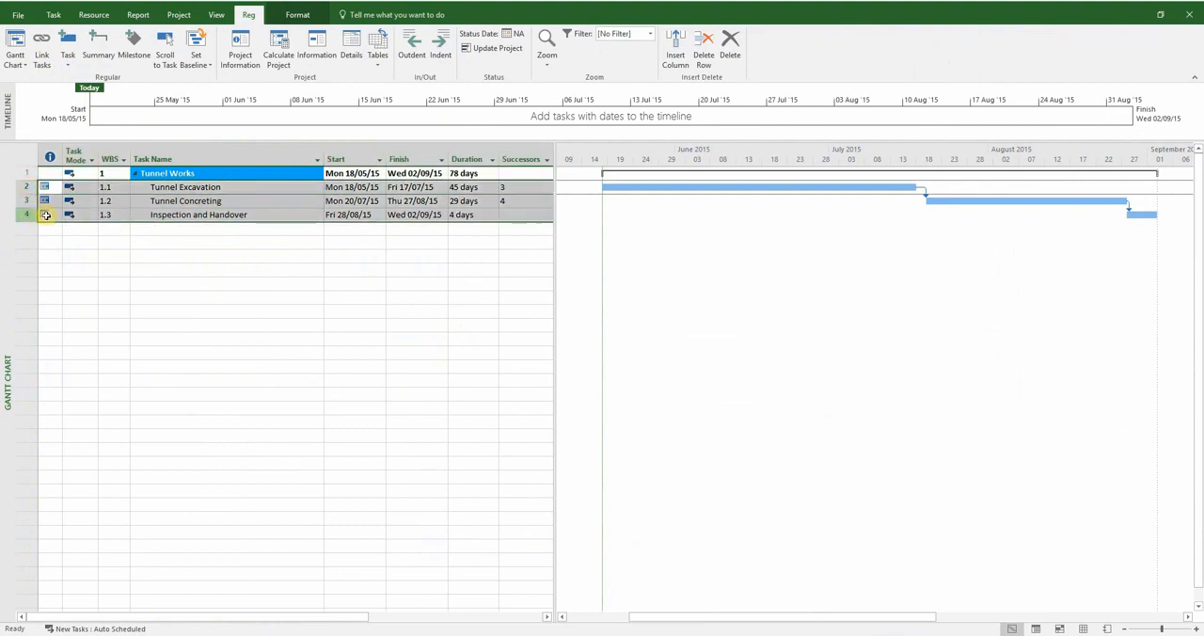
{"action": "right_click", "coordinate": [168, 209]}
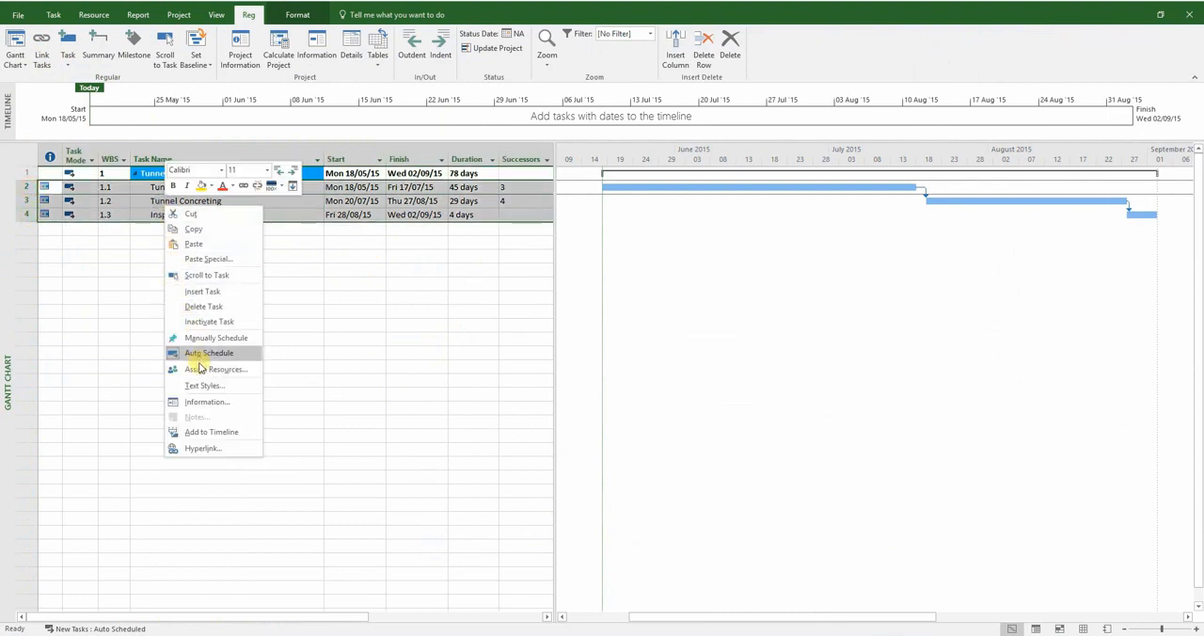
{"action": "left_click", "coordinate": [205, 401]}
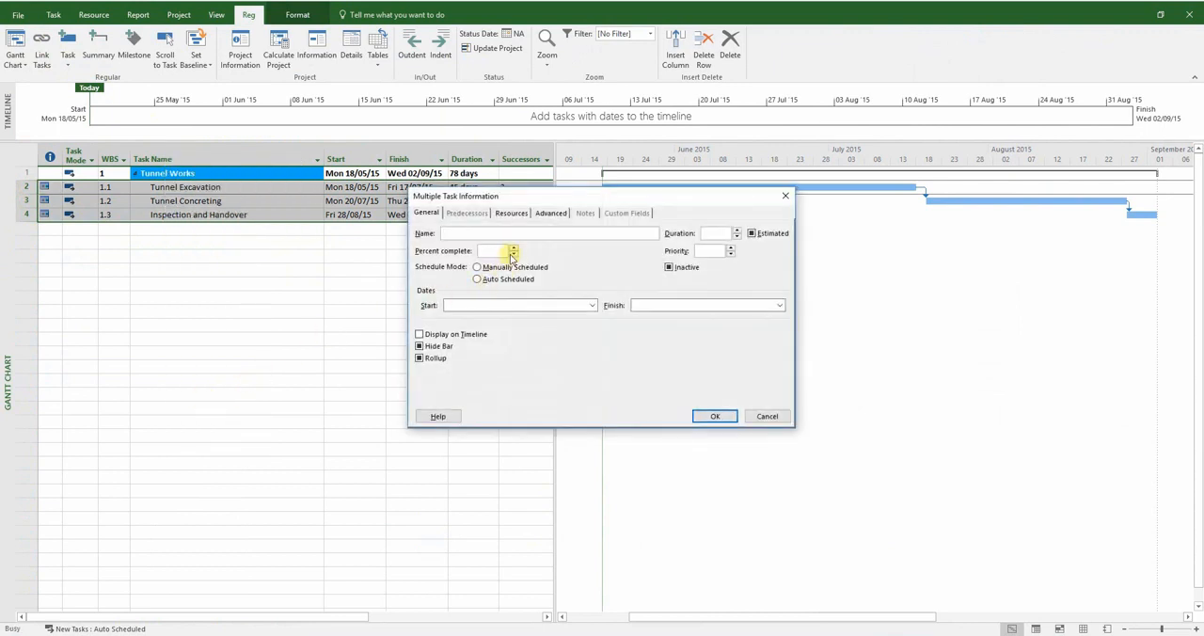
{"action": "left_click", "coordinate": [550, 213]}
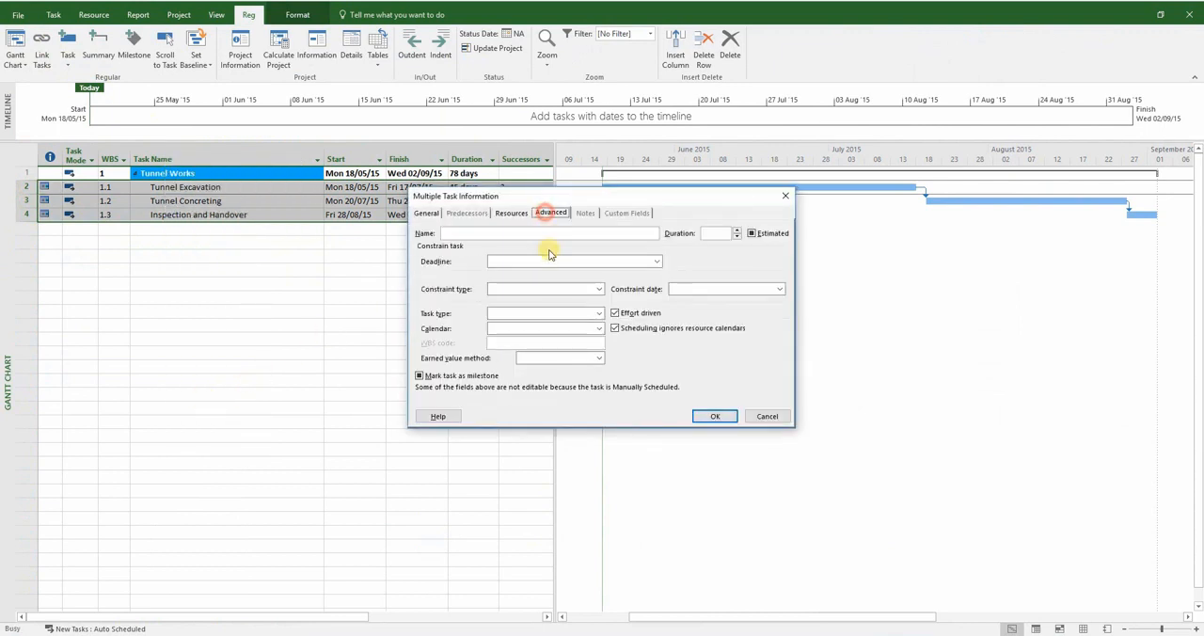
{"action": "left_click", "coordinate": [598, 289]}
{"action": "left_click", "coordinate": [567, 310]}
{"action": "left_click", "coordinate": [707, 413]}
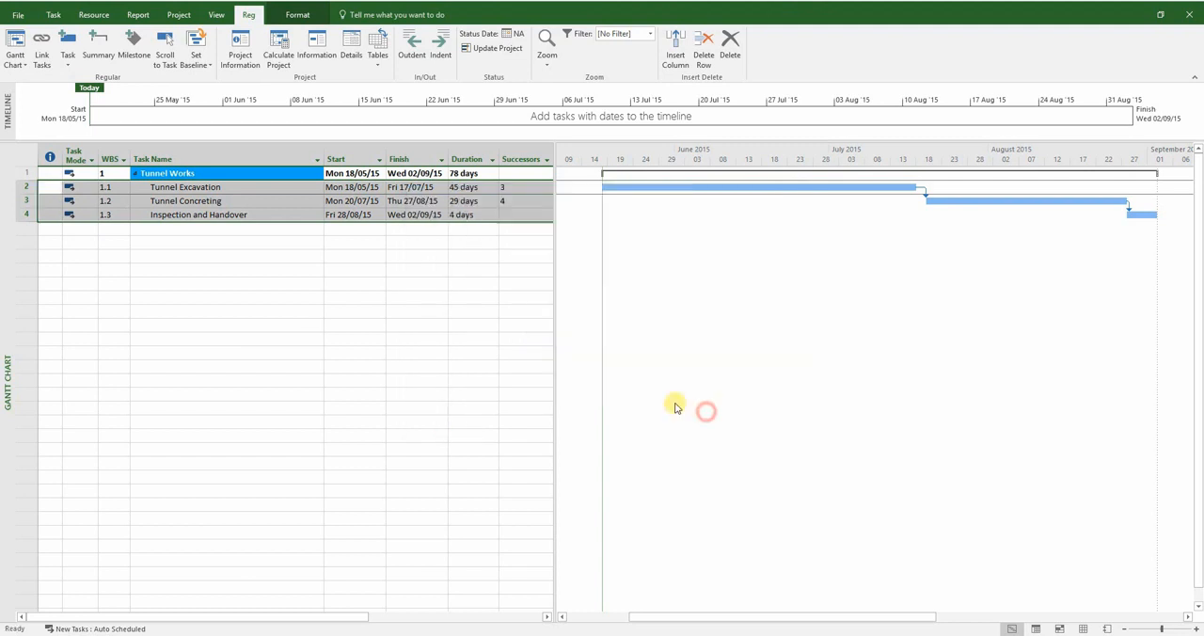
{"action": "left_click", "coordinate": [339, 253]}
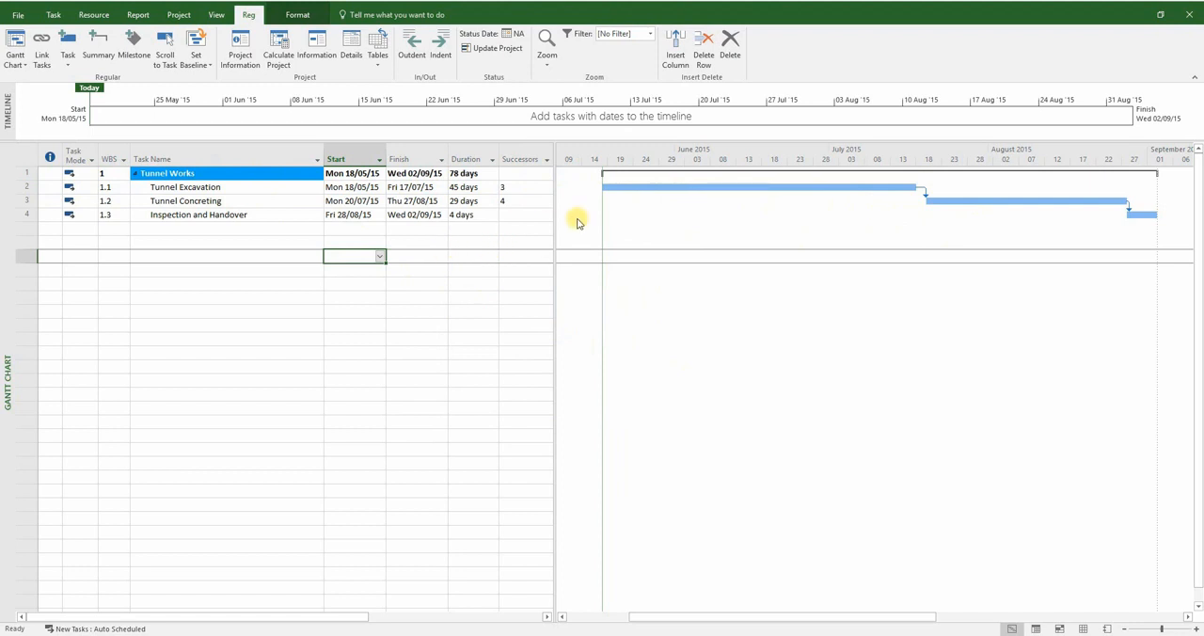
Narrow the Task Name column and widen the table area to fit the Predecessors column beside the chart
{"action": "left_click_drag", "start_coordinate": [557, 204], "coordinate": [600, 207]}
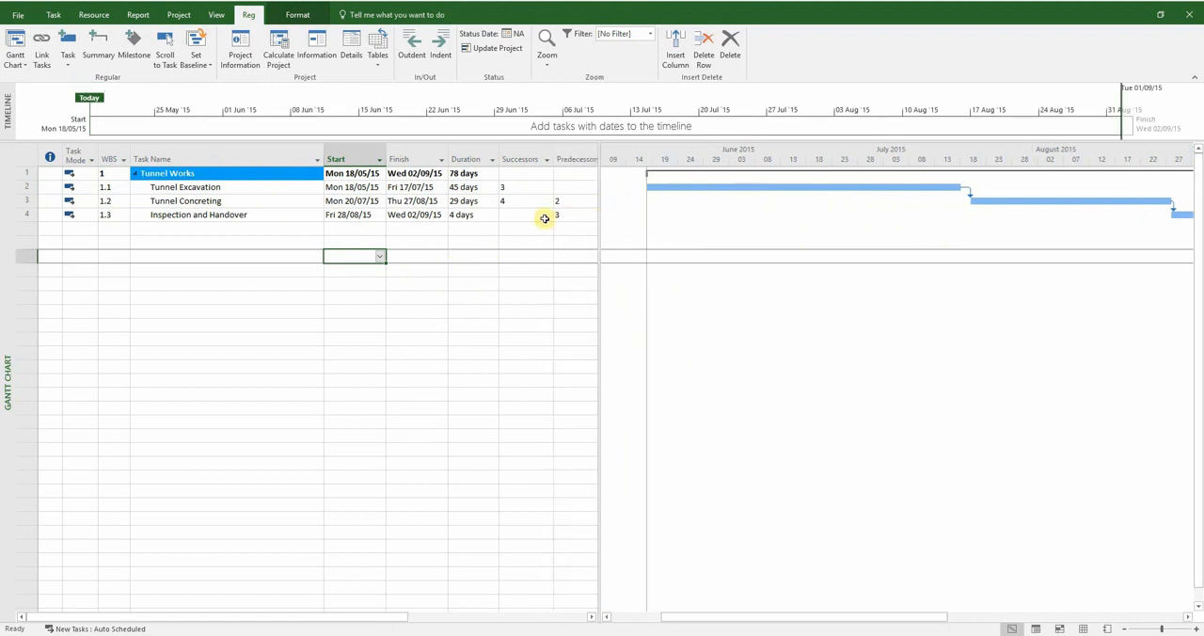
{"action": "left_click_drag", "start_coordinate": [323, 159], "coordinate": [273, 161]}
{"action": "left_click_drag", "start_coordinate": [599, 183], "coordinate": [576, 182]}
Set the Baseline for the entire project
{"action": "left_click", "coordinate": [209, 65]}
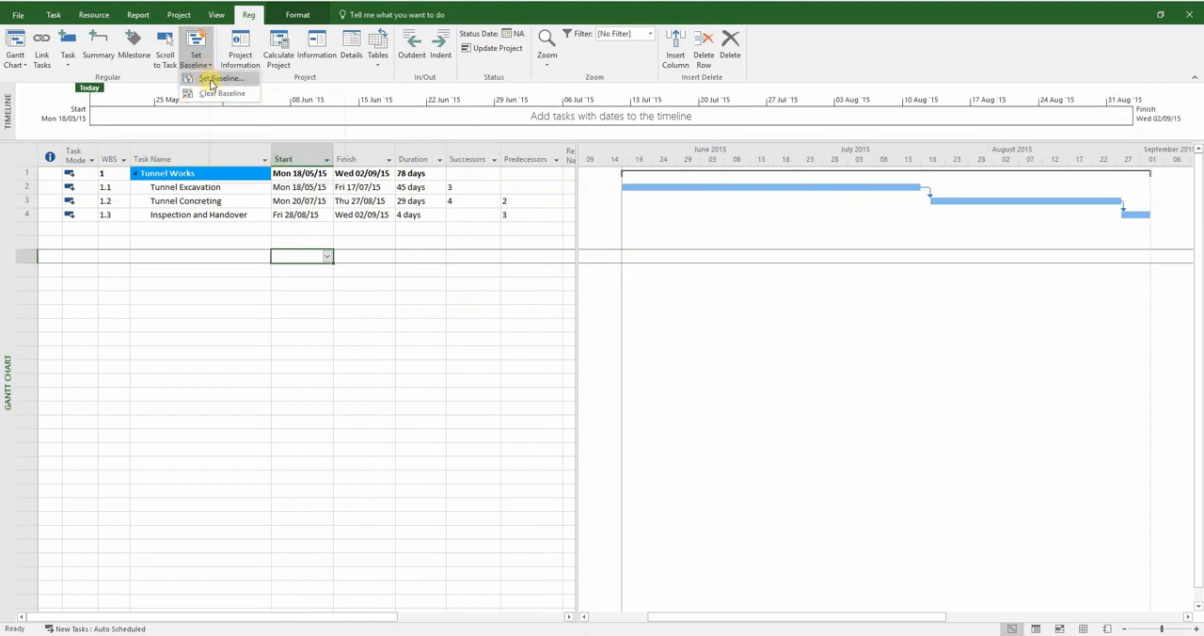
{"action": "left_click", "coordinate": [212, 81]}
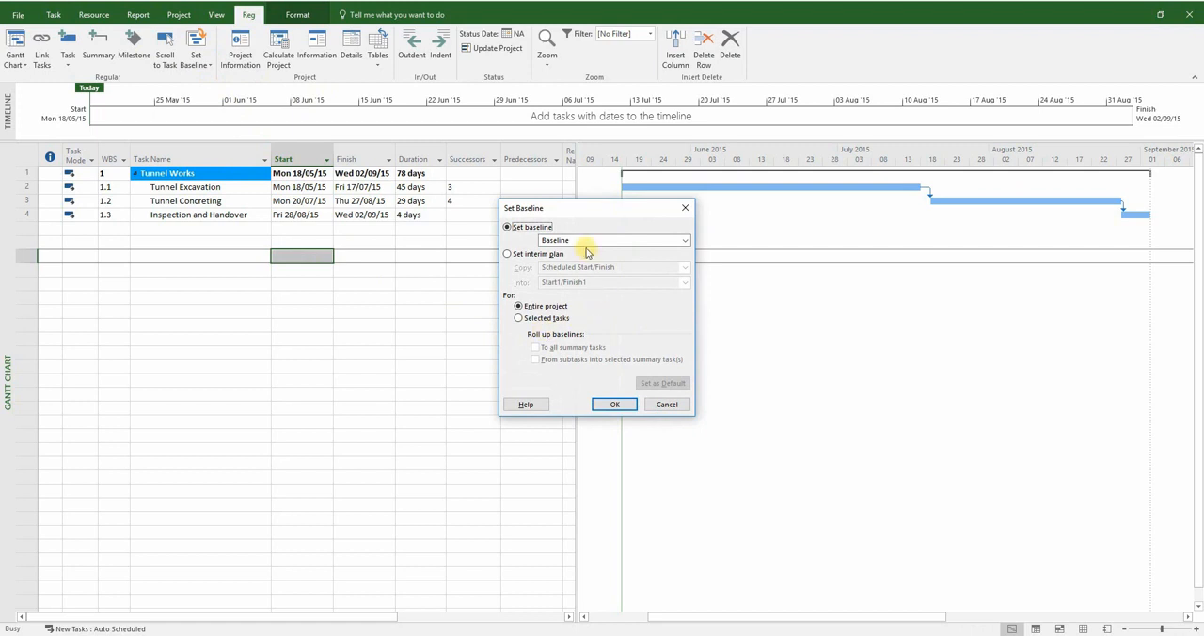
{"action": "left_click", "coordinate": [621, 239]}
{"action": "left_click", "coordinate": [621, 239]}
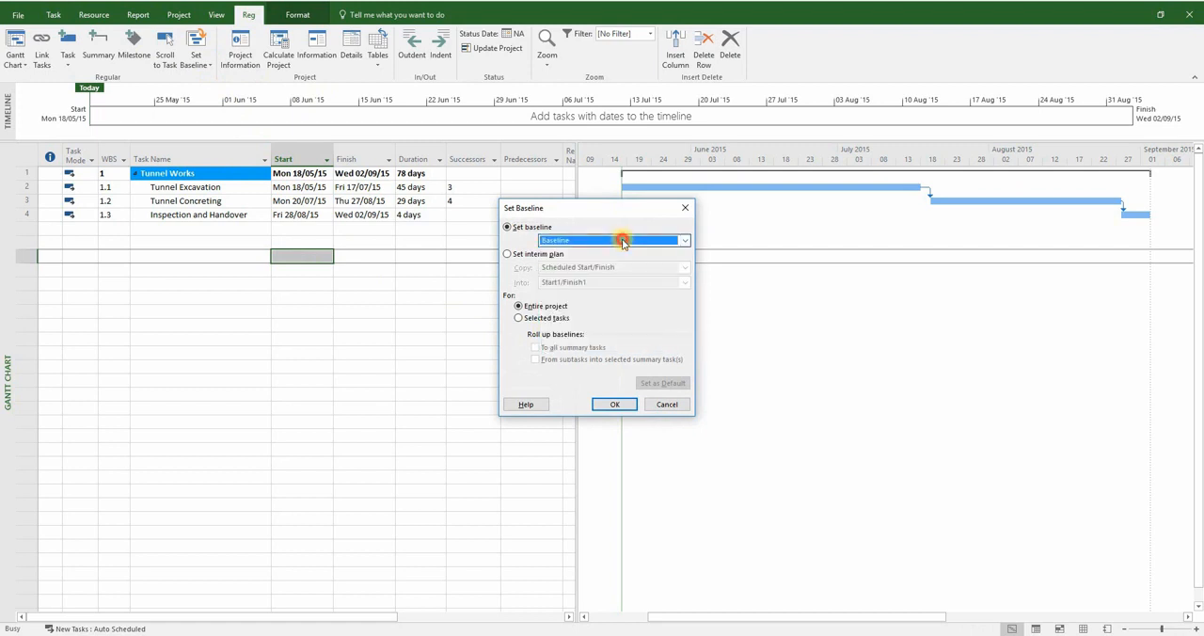
{"action": "left_click", "coordinate": [614, 404]}
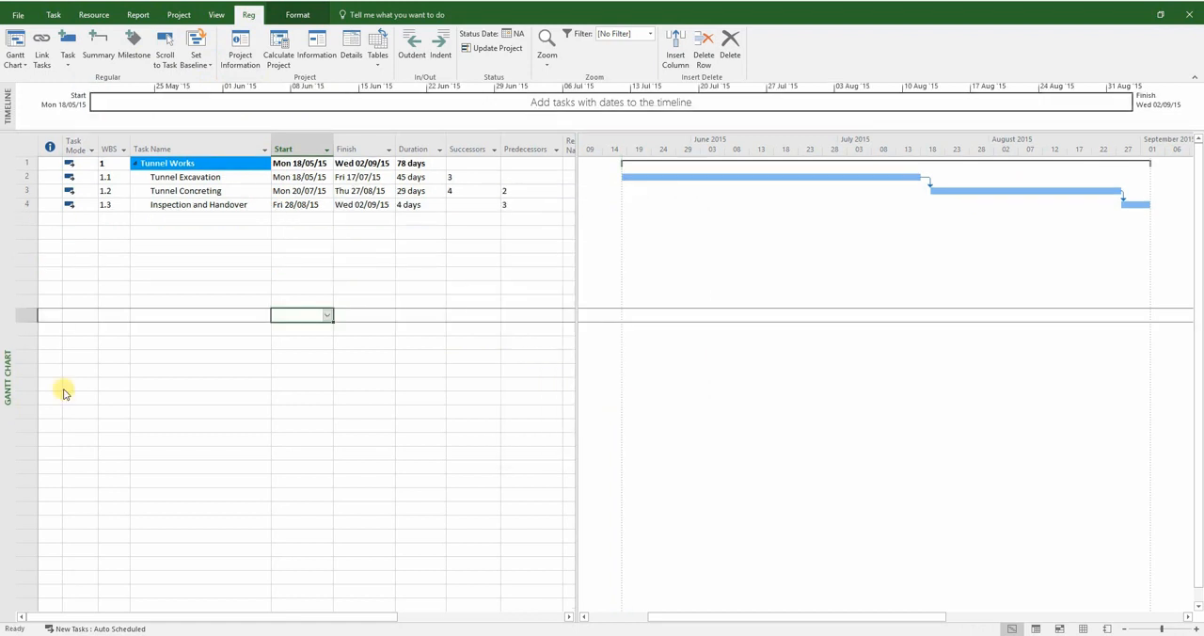
Switch to the Tracking Gantt view and fit the Finish, Start and Task Name columns to their contents
{"action": "left_click", "coordinate": [17, 62]}
{"action": "left_click", "coordinate": [52, 274]}
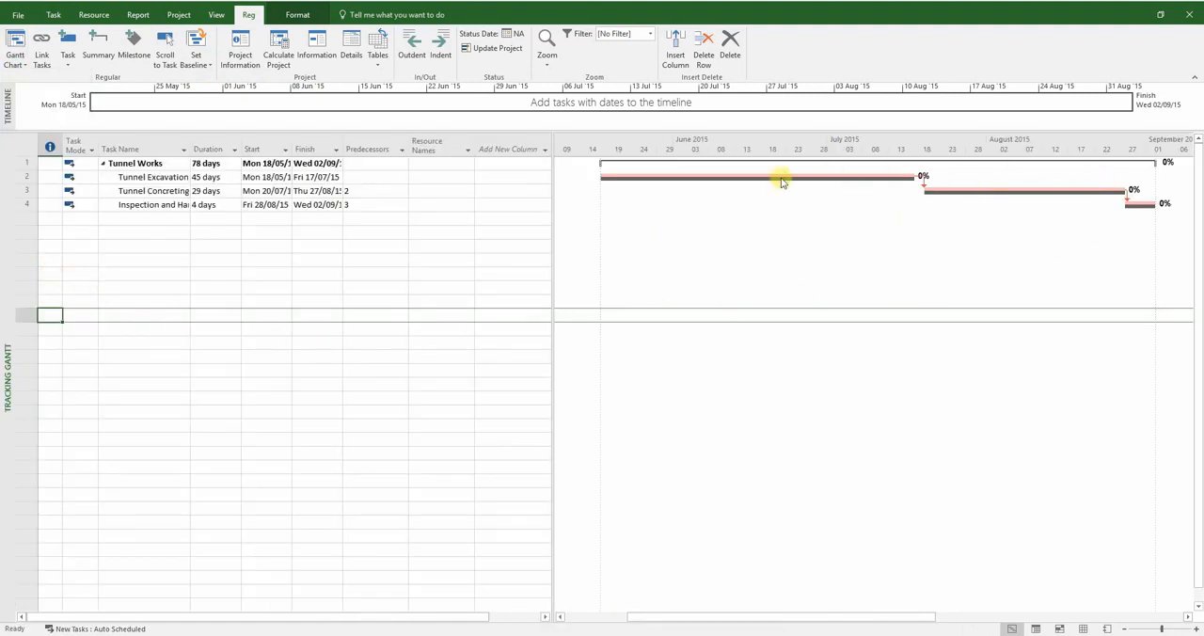
{"action": "left_click", "coordinate": [340, 150]}
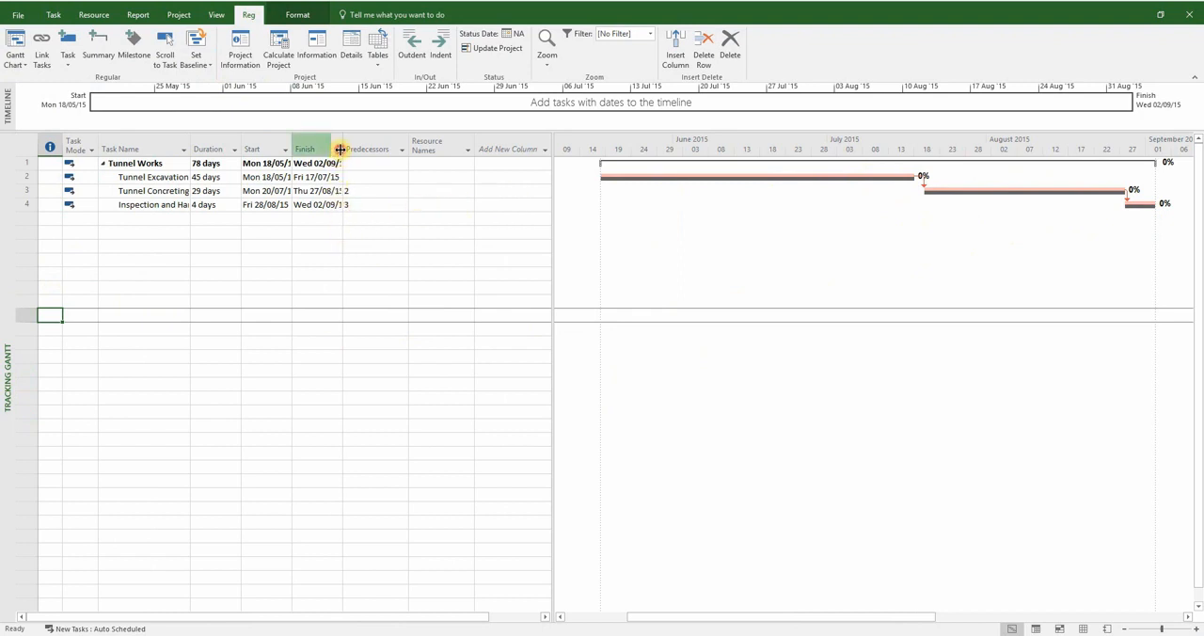
{"action": "double_click", "coordinate": [341, 148]}
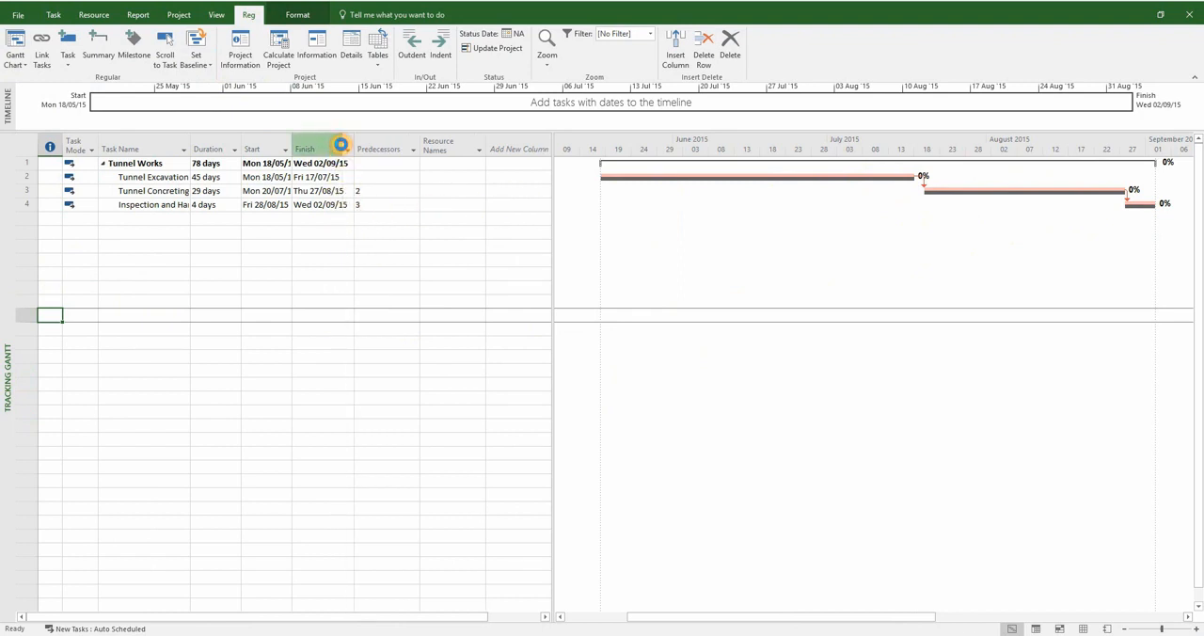
{"action": "double_click", "coordinate": [292, 143]}
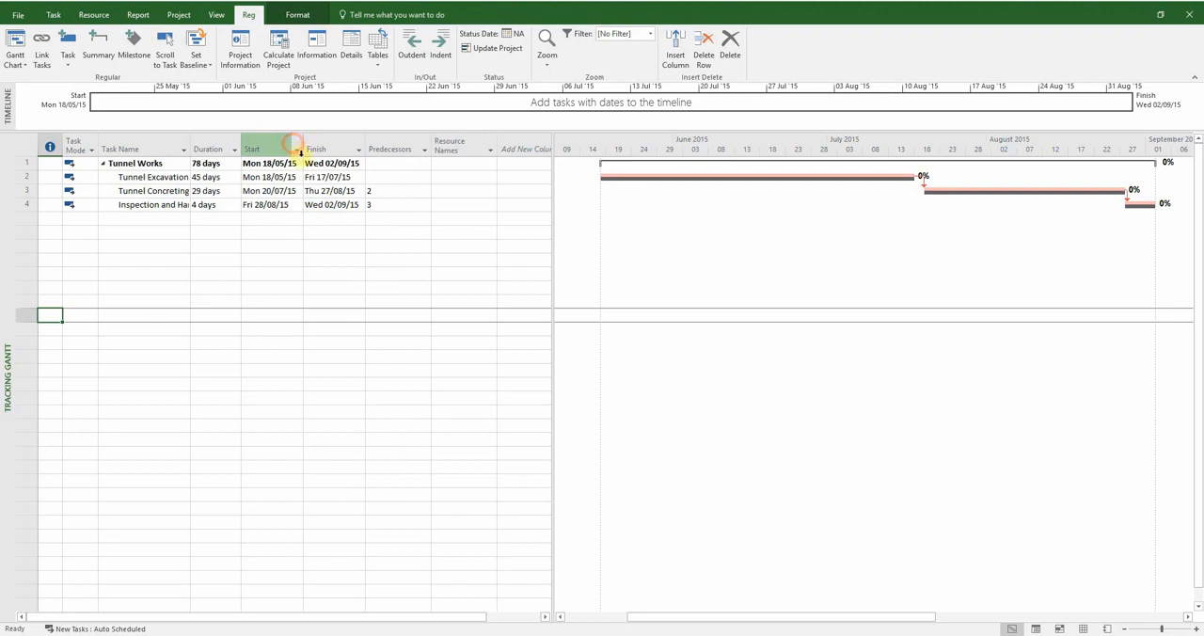
{"action": "left_click", "coordinate": [197, 148]}
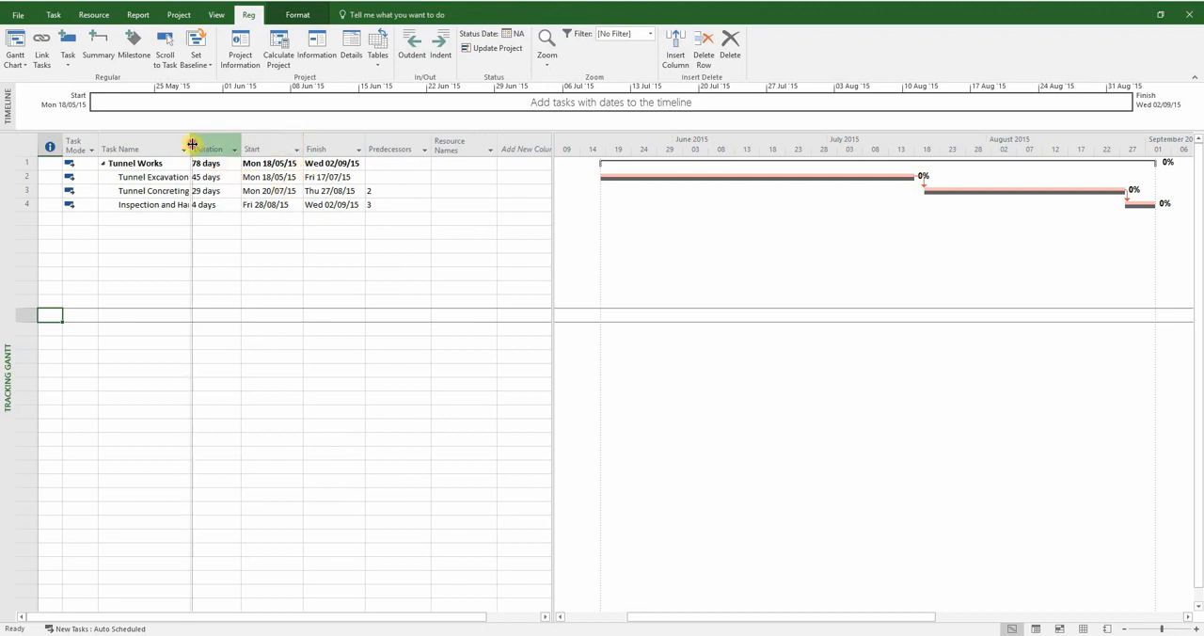
{"action": "double_click", "coordinate": [192, 144]}
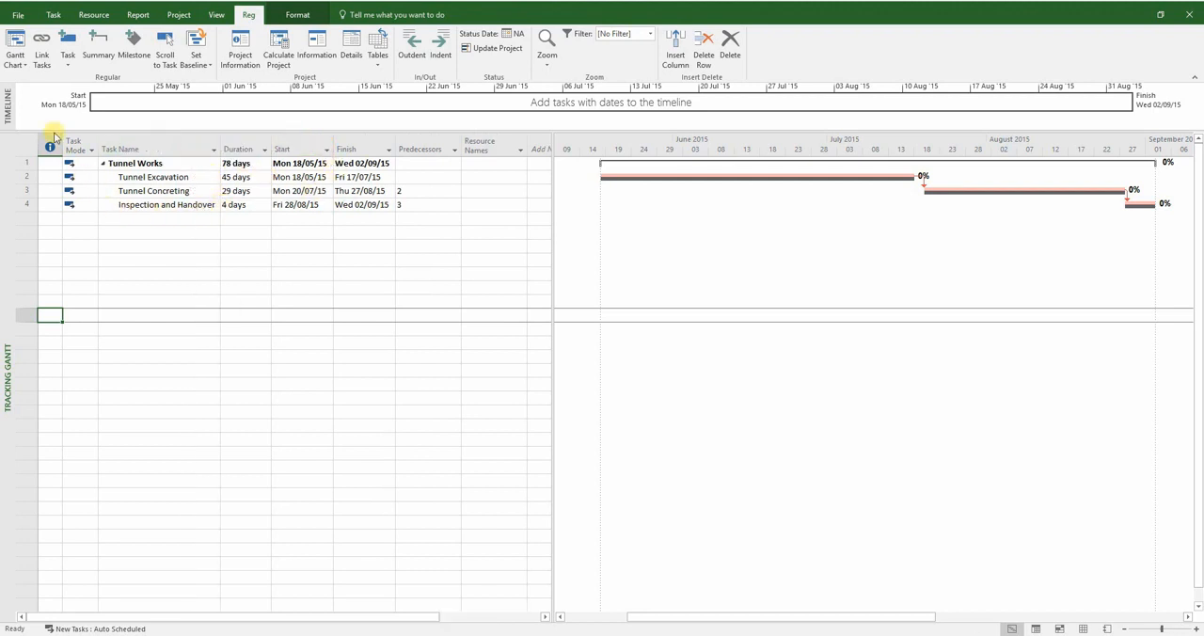
Switch to the Gantt Chart view and insert an Actual Start column before the Successors column
{"action": "left_click", "coordinate": [15, 58]}
{"action": "left_click", "coordinate": [31, 109]}
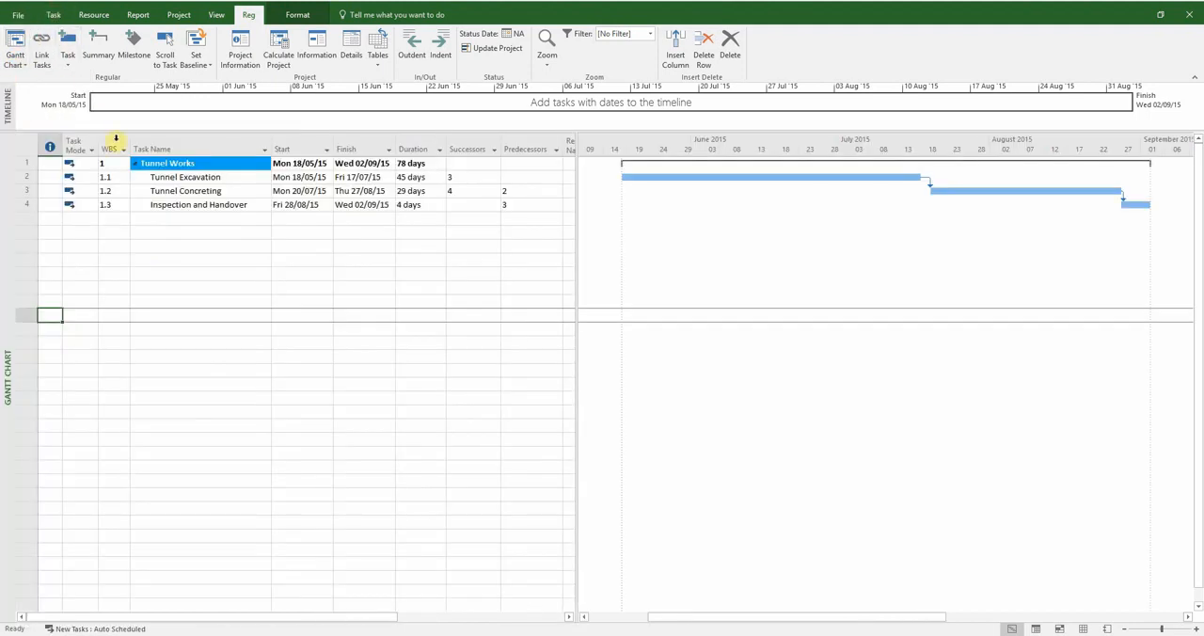
{"action": "right_click", "coordinate": [467, 151]}
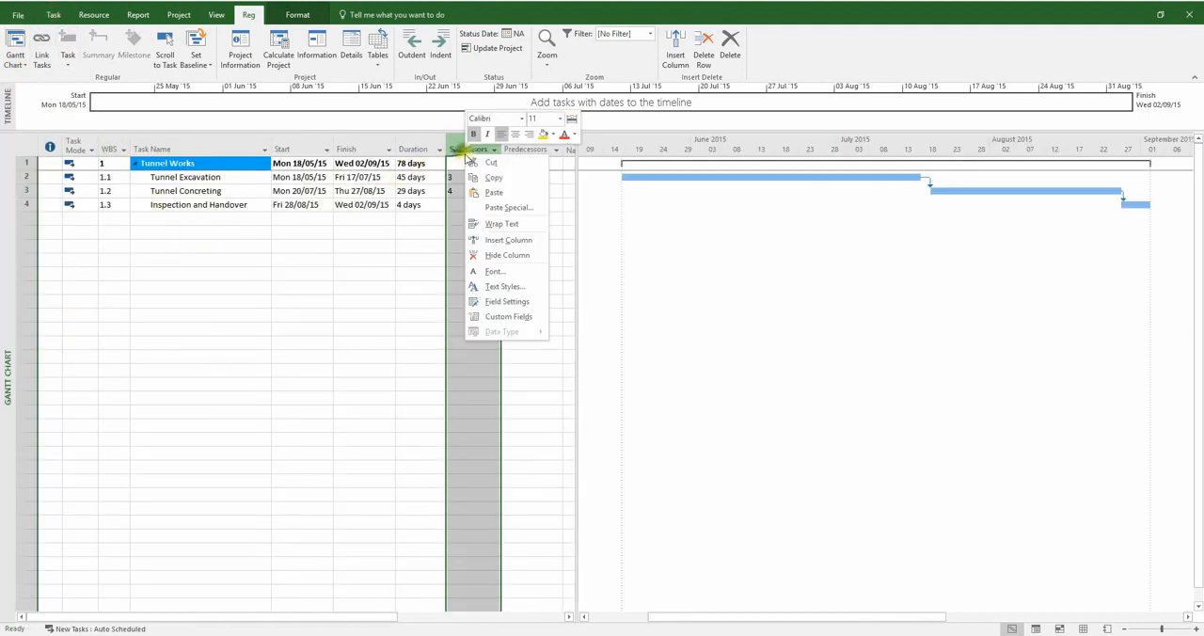
{"action": "left_click", "coordinate": [488, 241]}
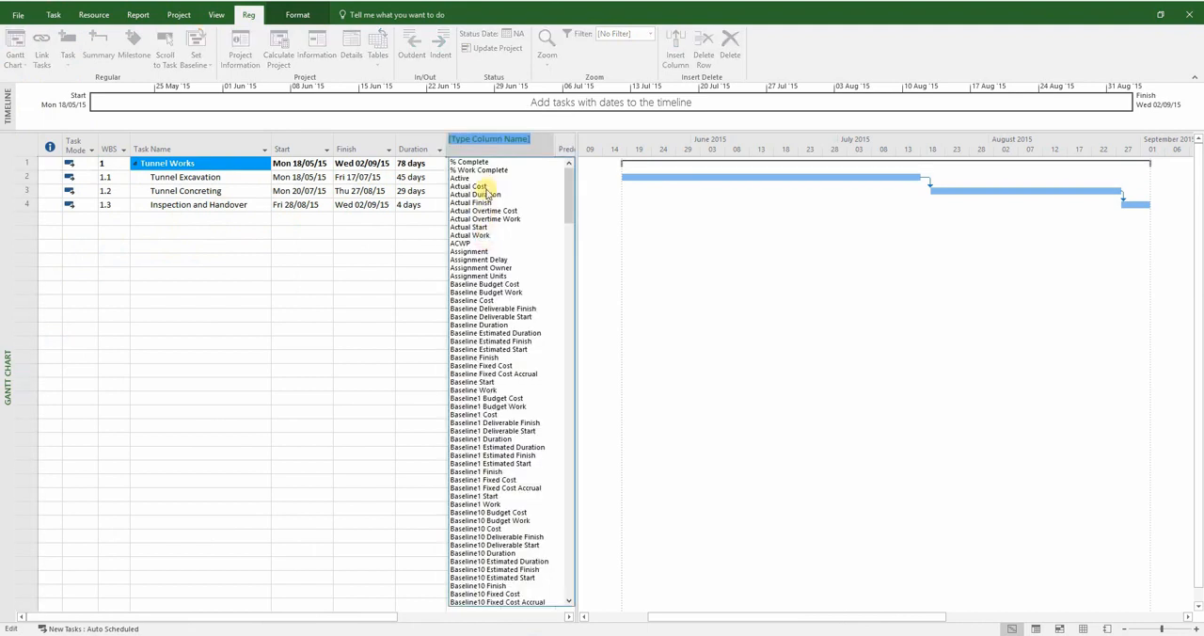
{"action": "left_click", "coordinate": [479, 227]}
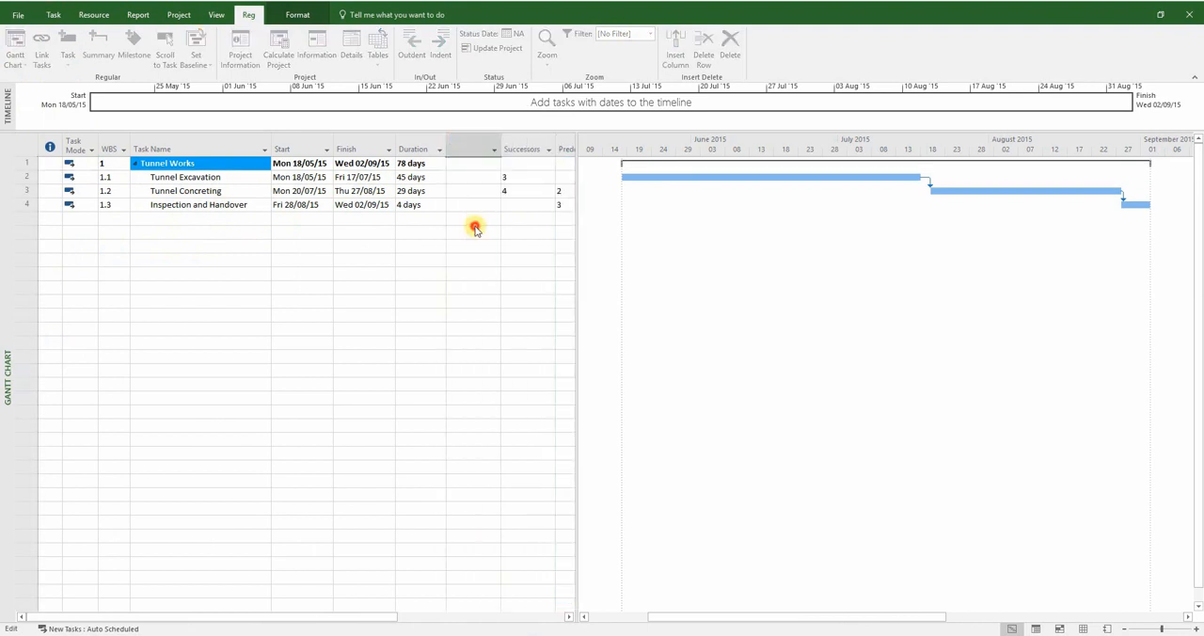
Insert an Actual Finish column before Successors and widen the table area to reach the Predecessors column
{"action": "right_click", "coordinate": [524, 150]}
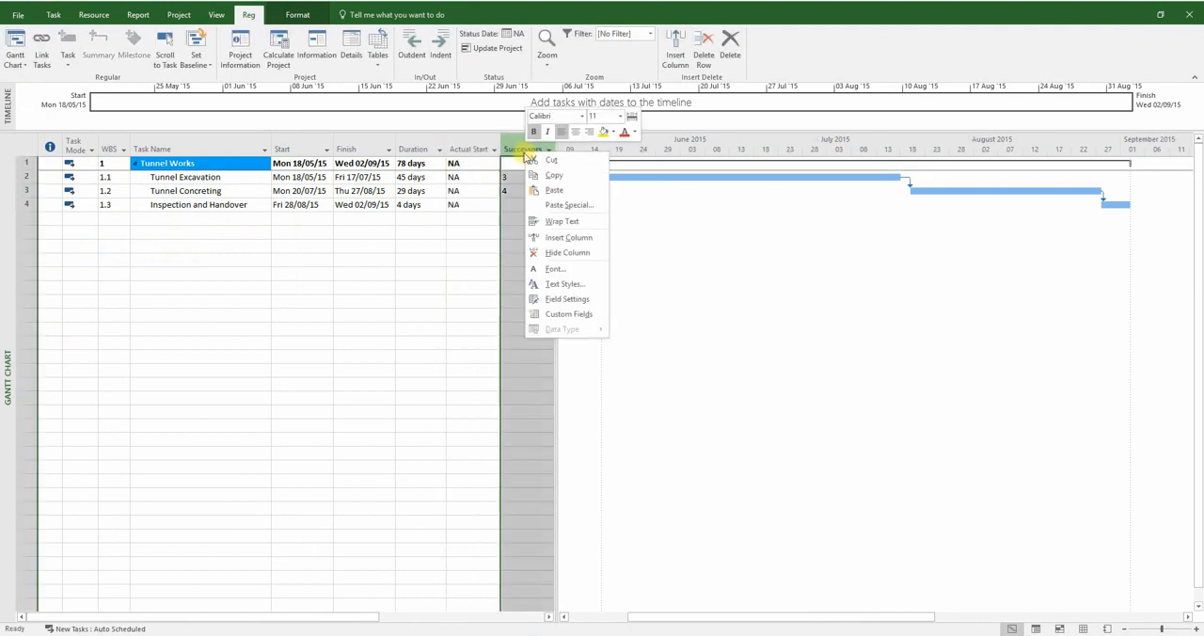
{"action": "left_click", "coordinate": [529, 237]}
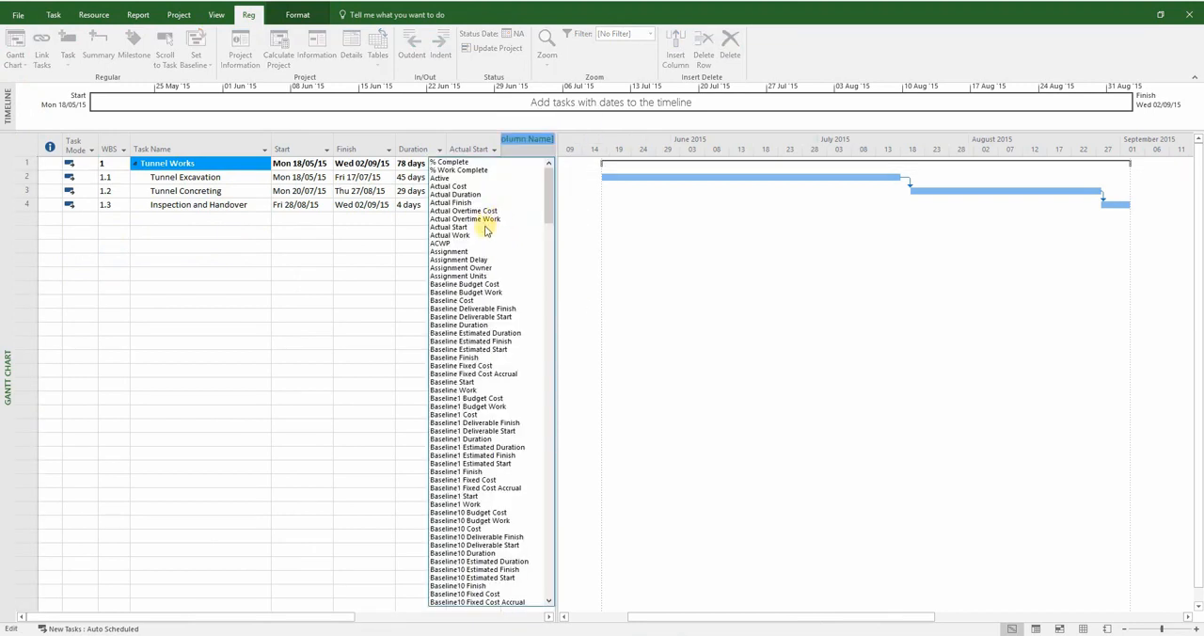
{"action": "left_click", "coordinate": [463, 203]}
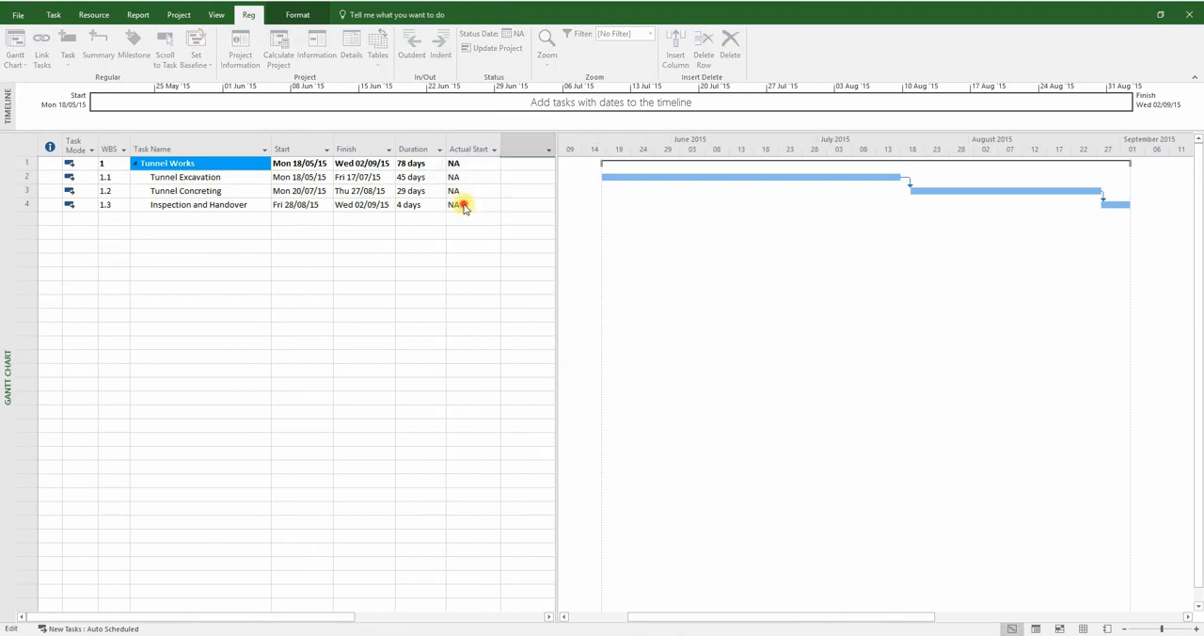
{"action": "left_click_drag", "start_coordinate": [556, 204], "coordinate": [647, 206]}
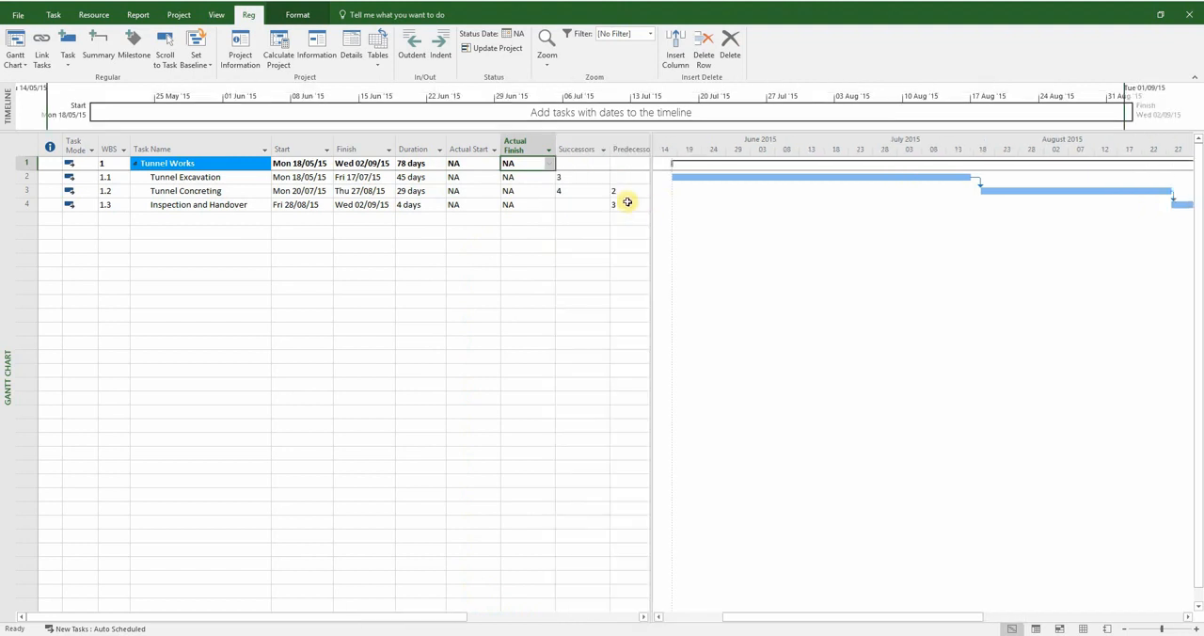
Insert an Actual Duration column between the Actual Finish and Successors columns
{"action": "right_click", "coordinate": [576, 142]}
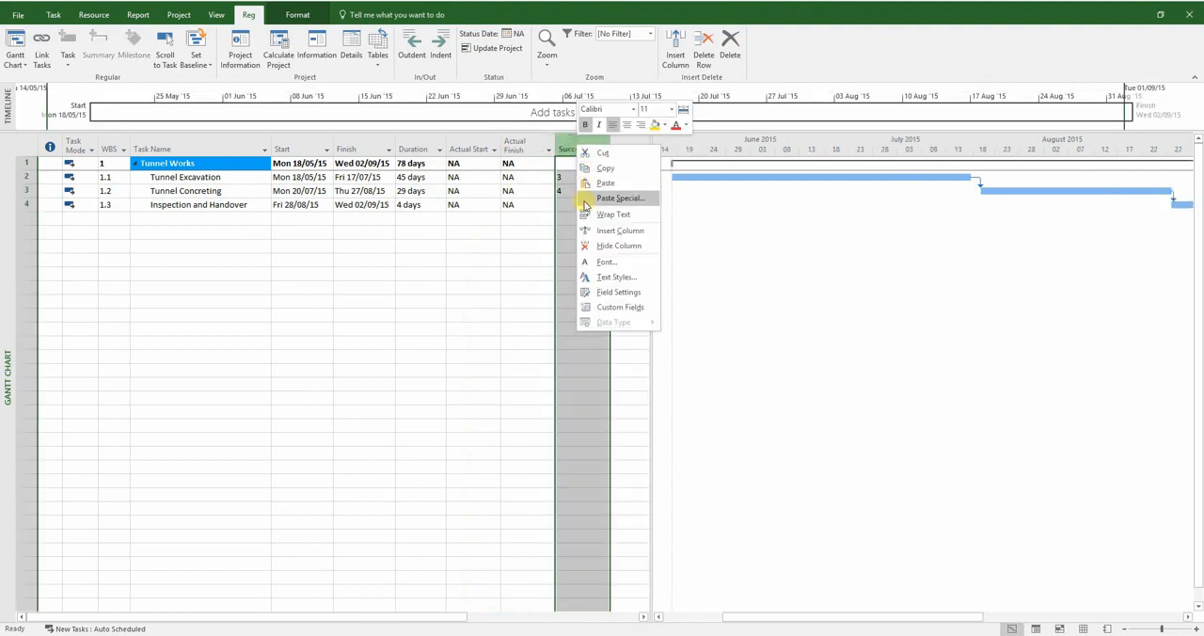
{"action": "left_click", "coordinate": [592, 232]}
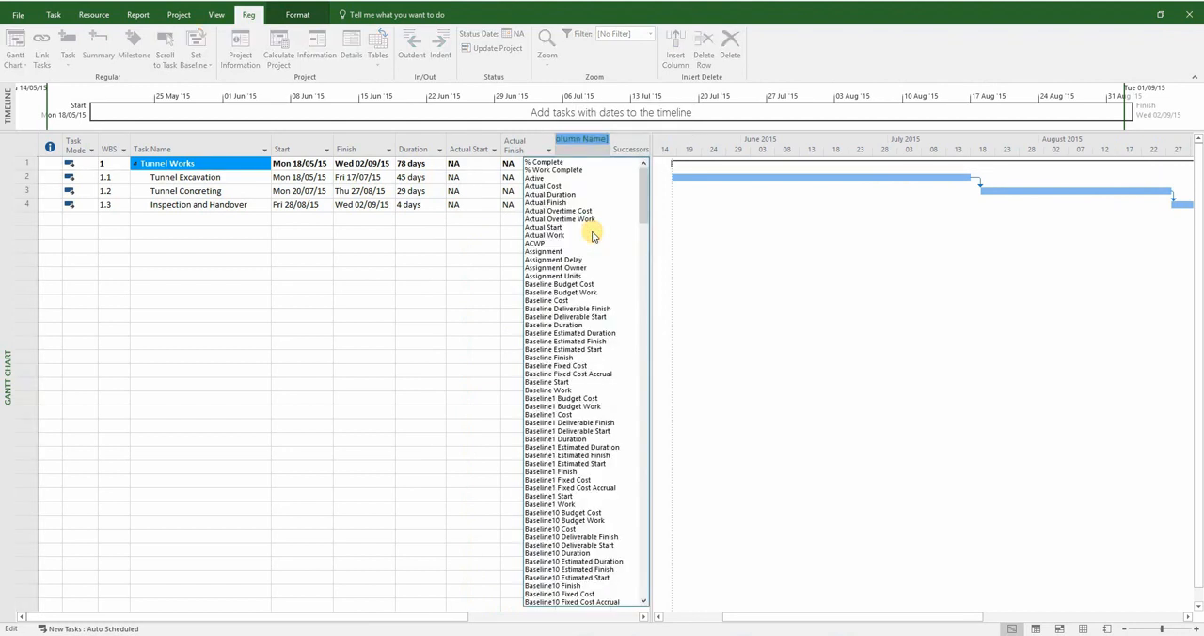
{"action": "left_click", "coordinate": [569, 194]}
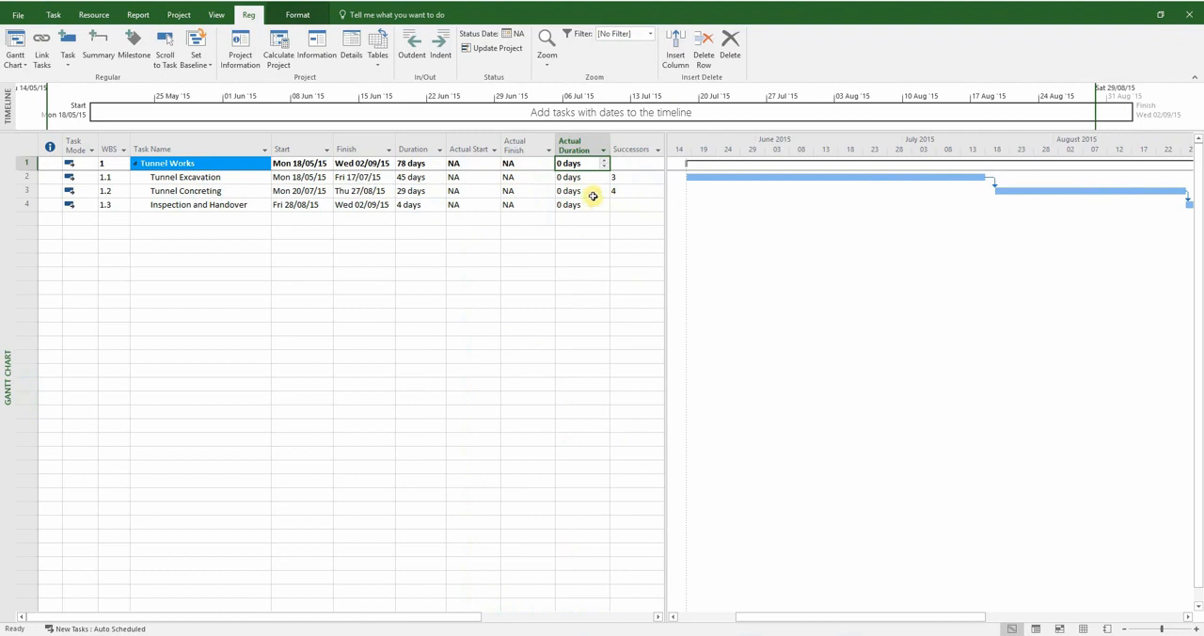
{"action": "left_click", "coordinate": [352, 257]}
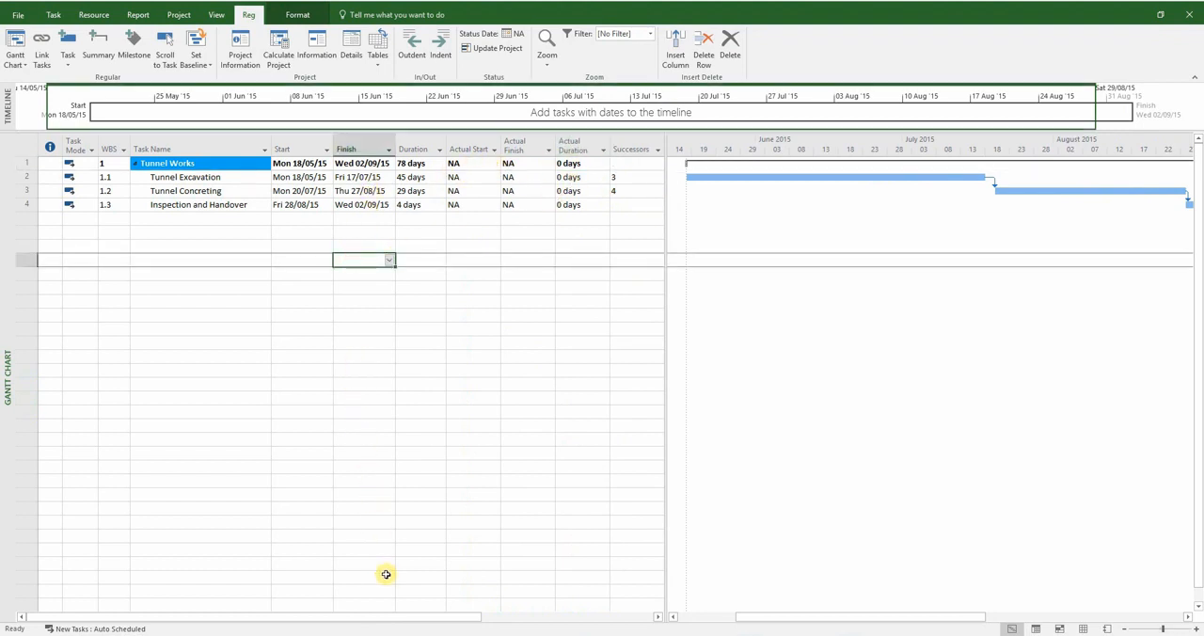
Switch to the Excel workbook and copy the start and finish dates of the three tasks in the As-Built Programme
{"action": "key", "text": "alt+Tab"}
{"action": "left_click_drag", "start_coordinate": [272, 290], "coordinate": [330, 314]}
{"action": "right_click", "coordinate": [343, 317]}
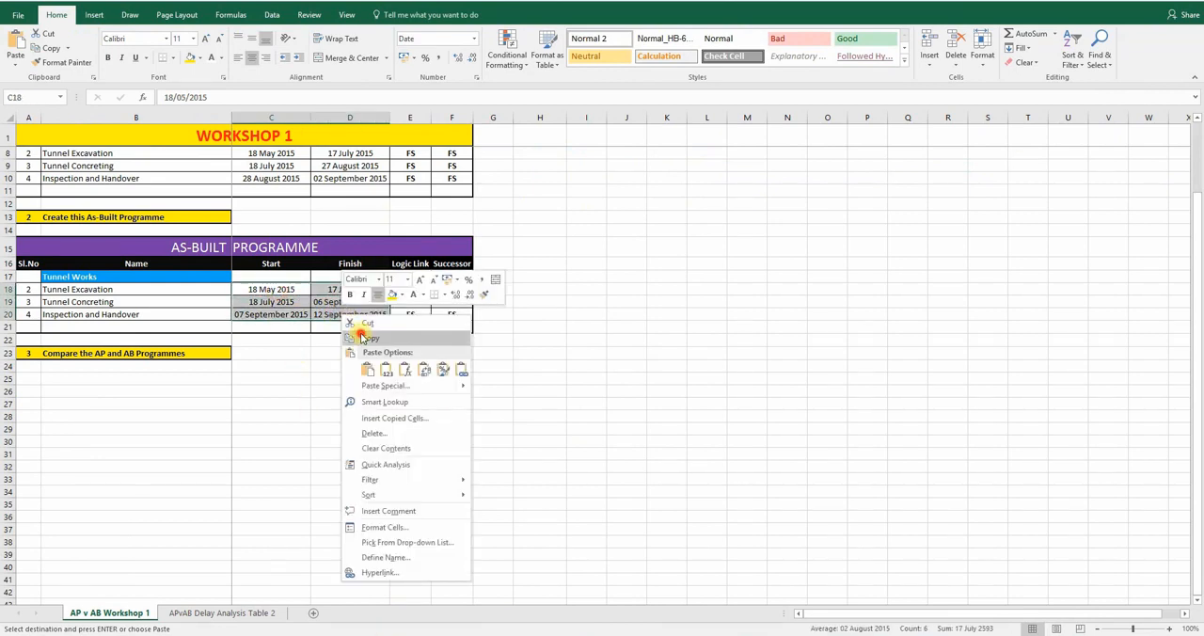
{"action": "left_click", "coordinate": [365, 338]}
Return to Microsoft Project and paste the as-built dates into Actual Start and Actual Finish, beginning at the Tunnel Excavation row
{"action": "key", "text": "alt+Tab"}
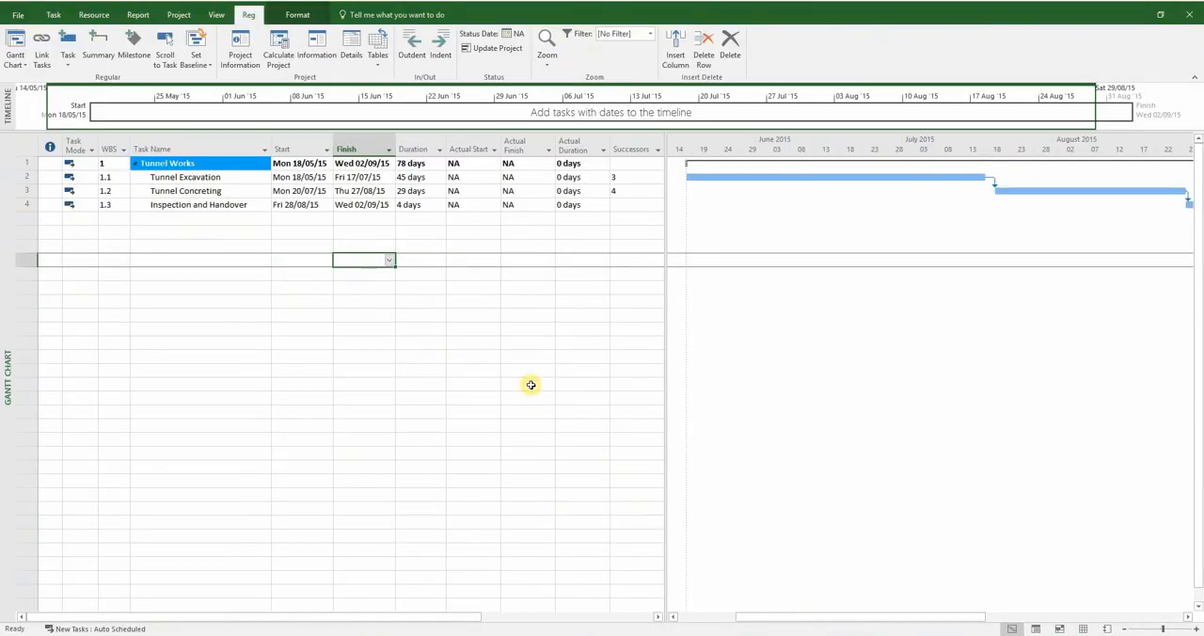
{"action": "left_click", "coordinate": [472, 173]}
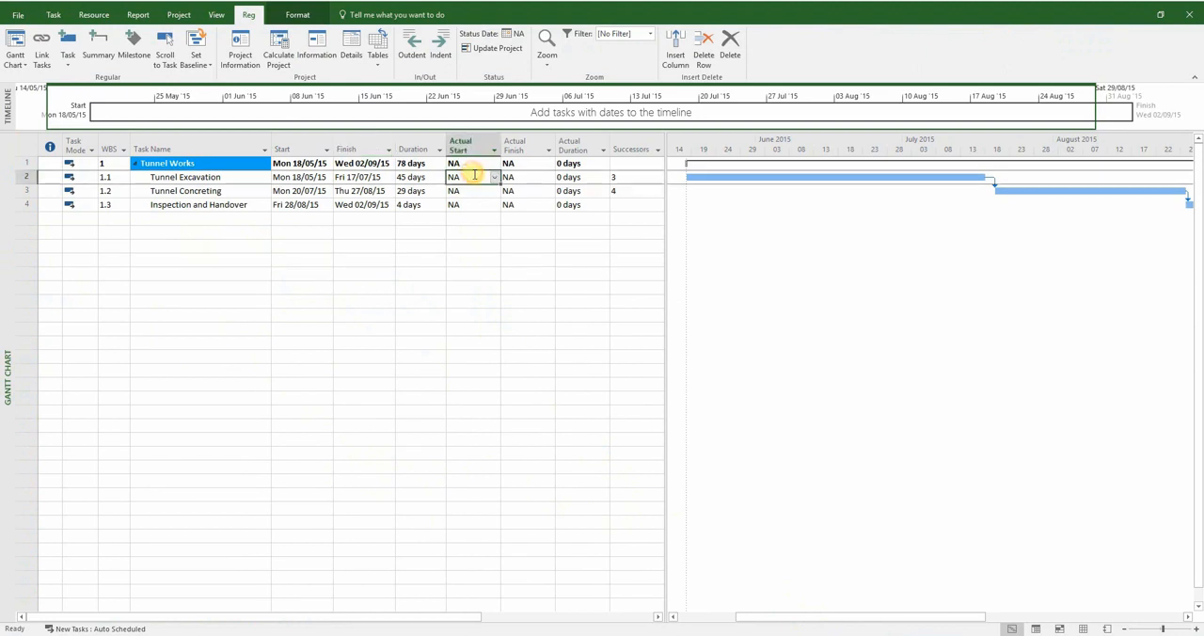
{"action": "right_click", "coordinate": [475, 174]}
{"action": "left_click", "coordinate": [493, 213]}
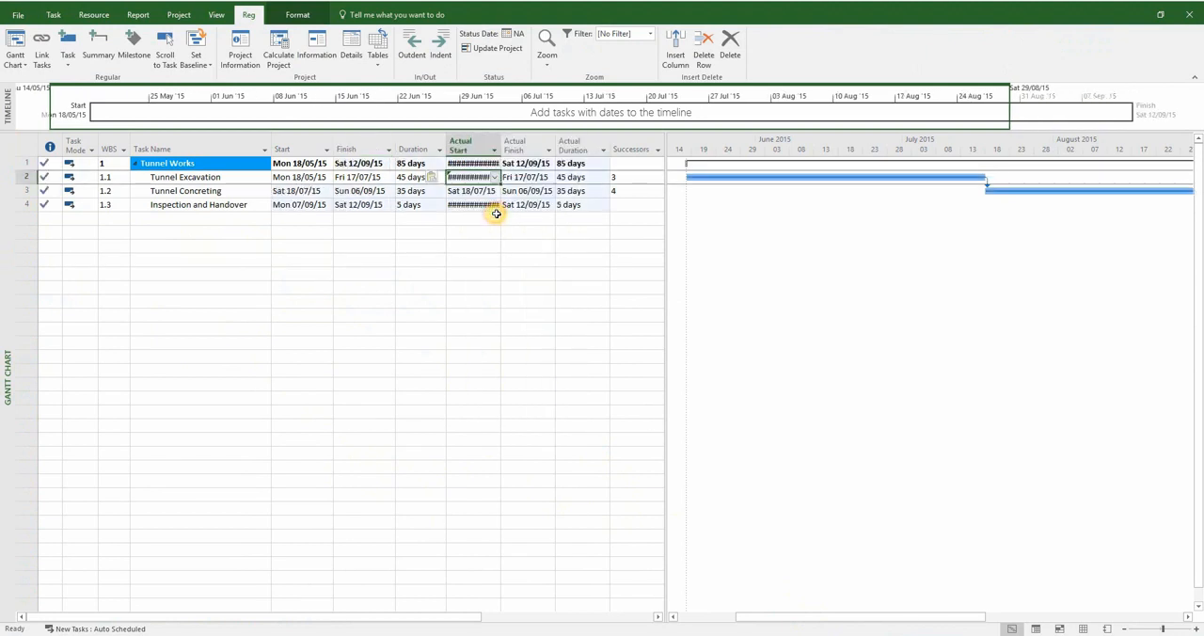
Fit the Actual Start, Actual Finish and Actual Duration columns to their contents
{"action": "double_click", "coordinate": [498, 142]}
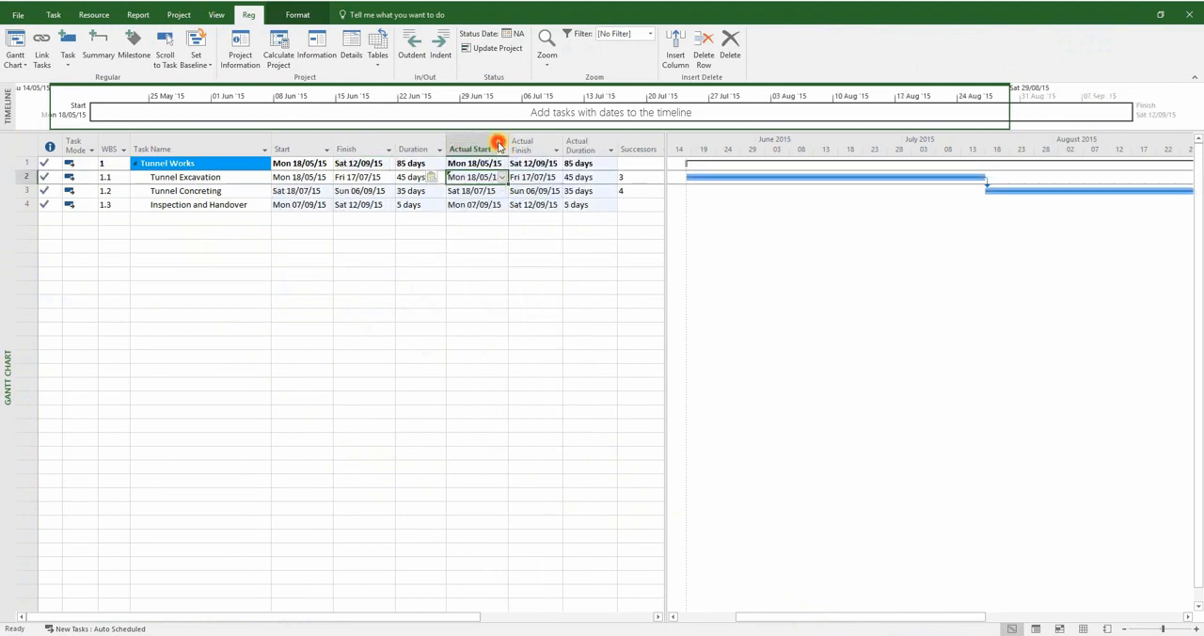
{"action": "double_click", "coordinate": [564, 143]}
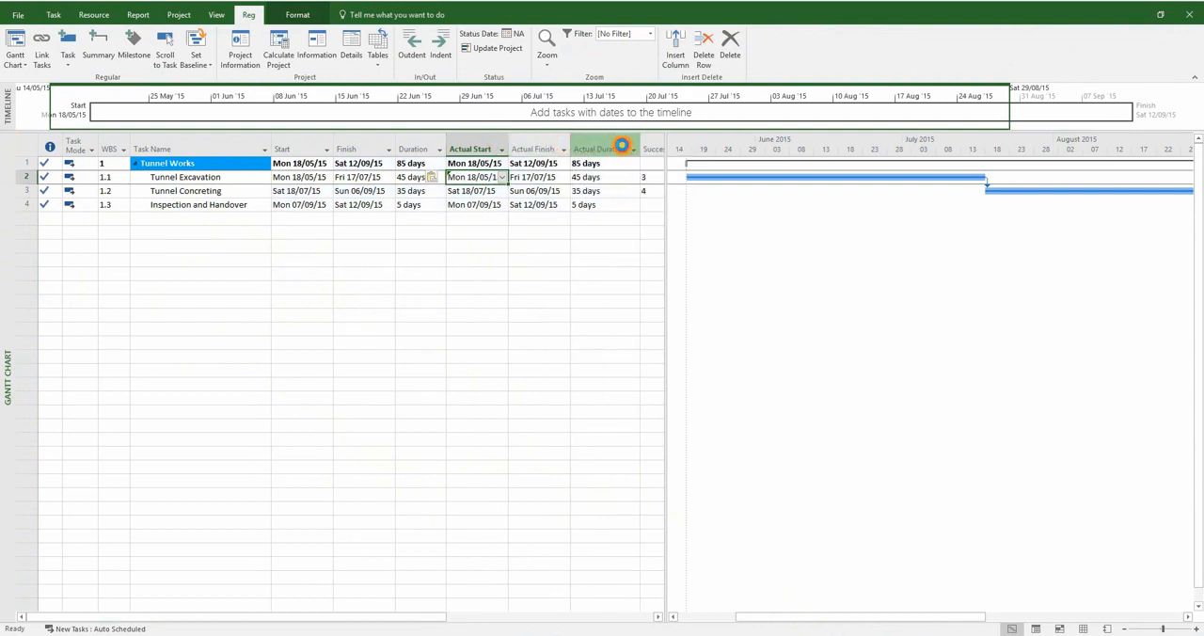
{"action": "double_click", "coordinate": [623, 147]}
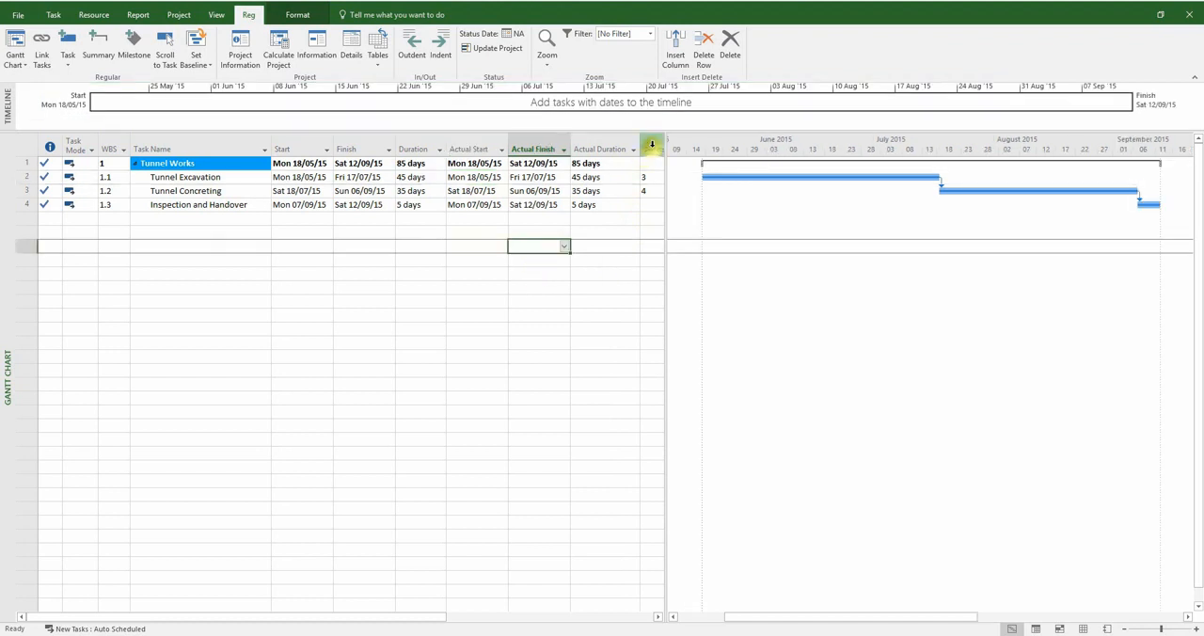
Insert a Notes column between the Actual Duration and Successors columns
{"action": "right_click", "coordinate": [650, 148]}
{"action": "left_click", "coordinate": [666, 234]}
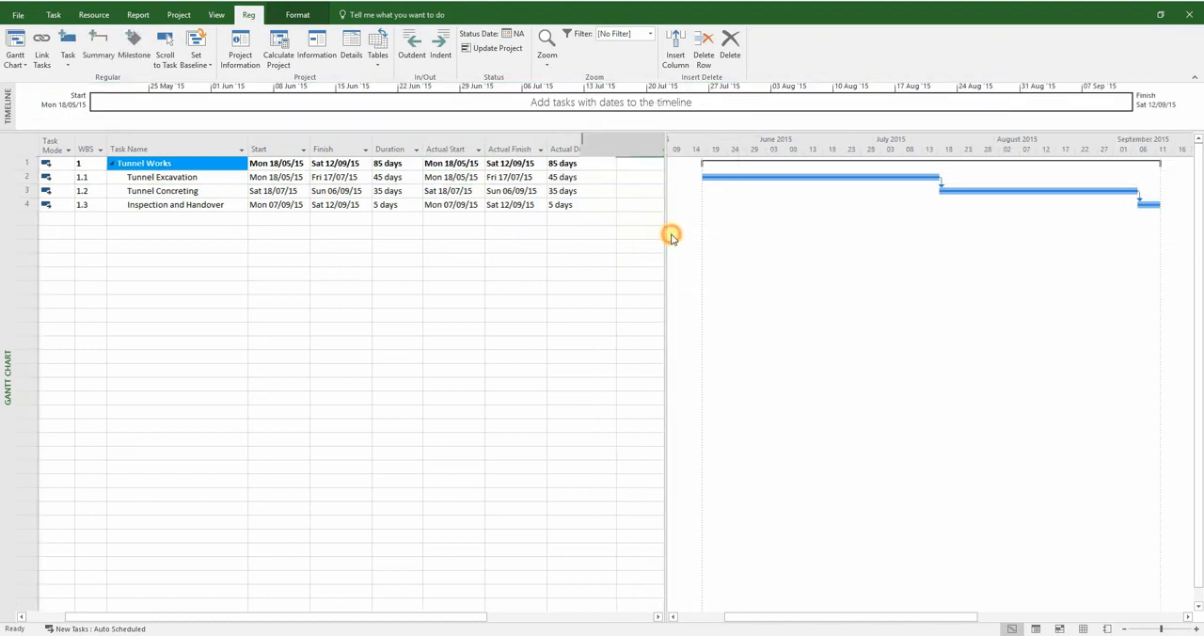
{"action": "type", "text": "notes"}
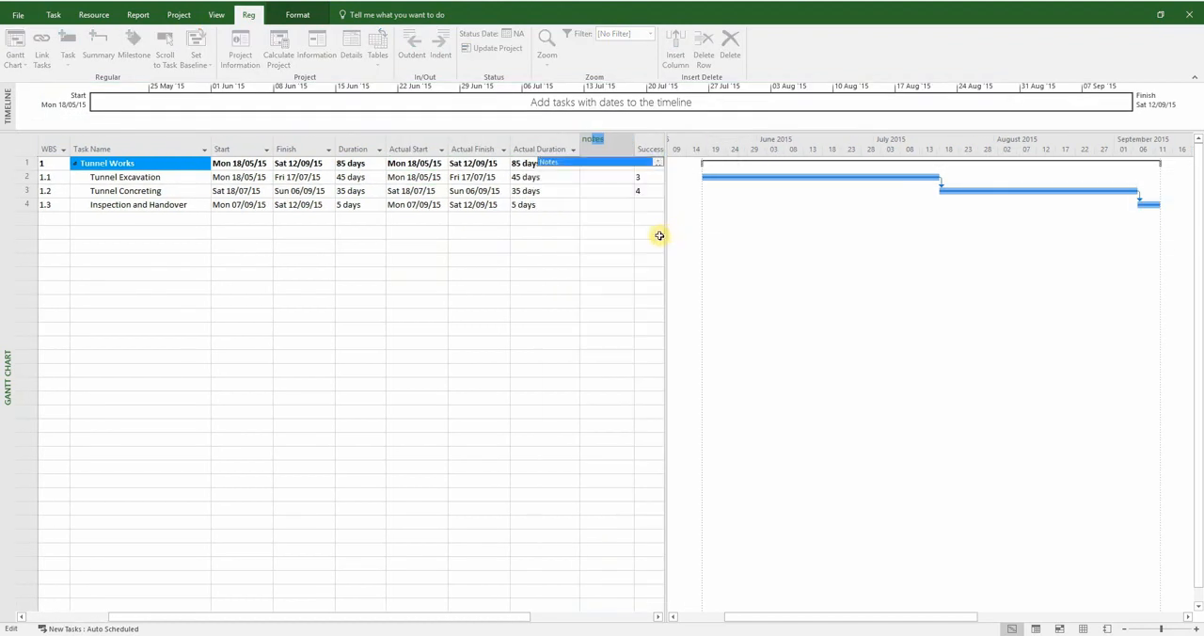
{"action": "left_click", "coordinate": [548, 165]}
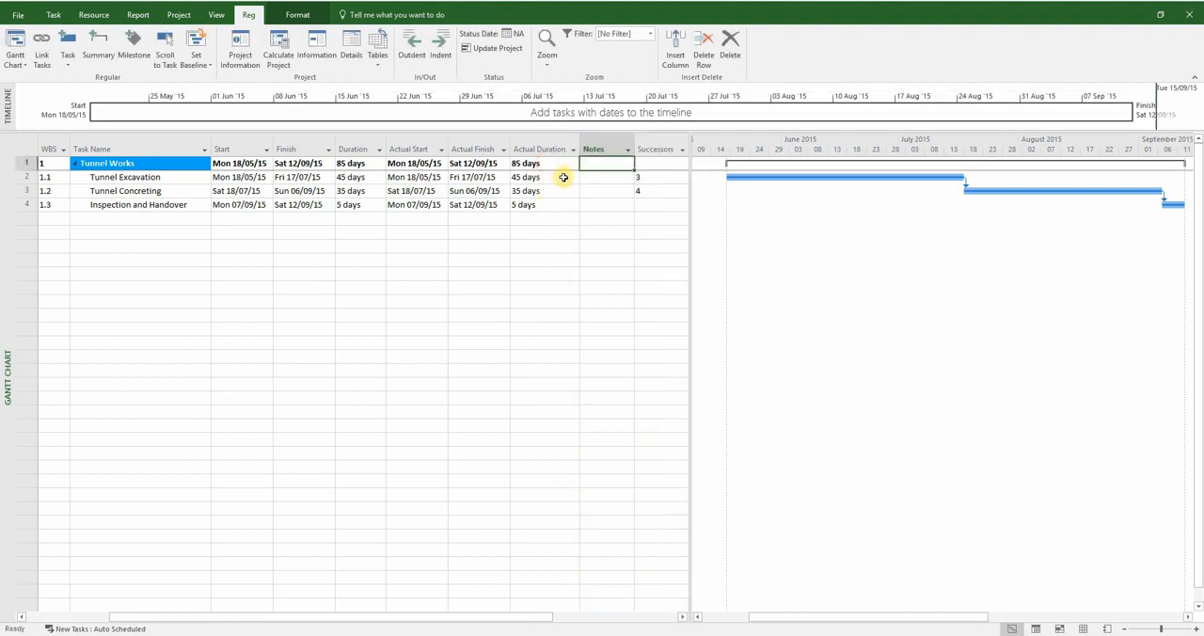
Narrow the table area to end at the Notes column and save the fields as a new table named AP v AB
{"action": "left_click_drag", "start_coordinate": [688, 177], "coordinate": [643, 188]}
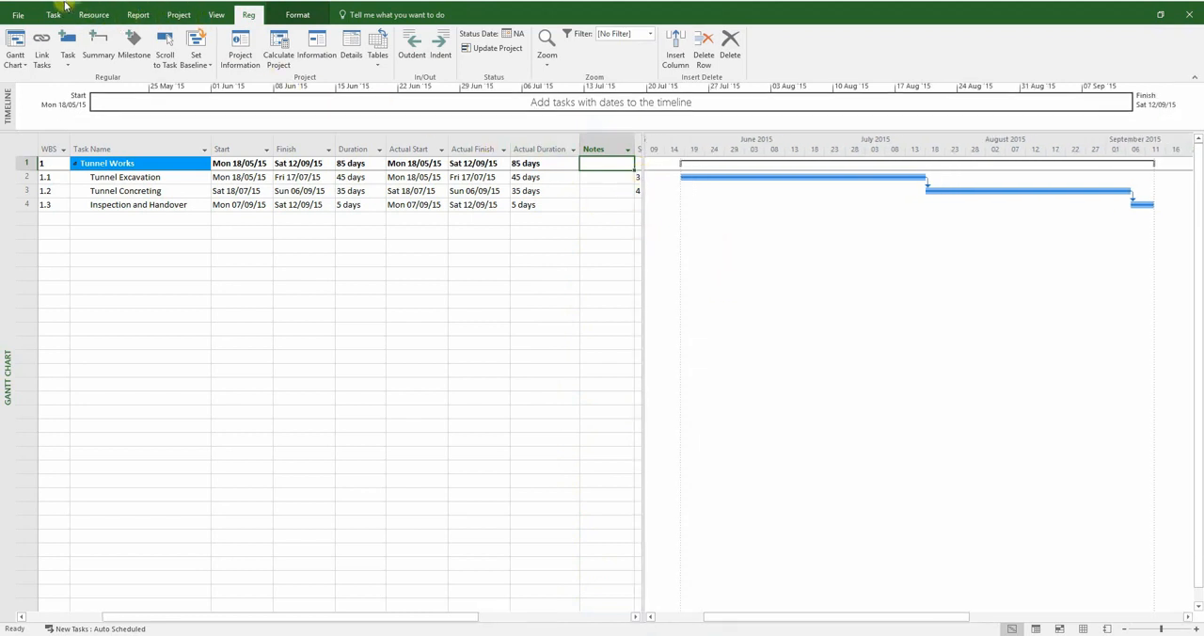
{"action": "left_click", "coordinate": [378, 64]}
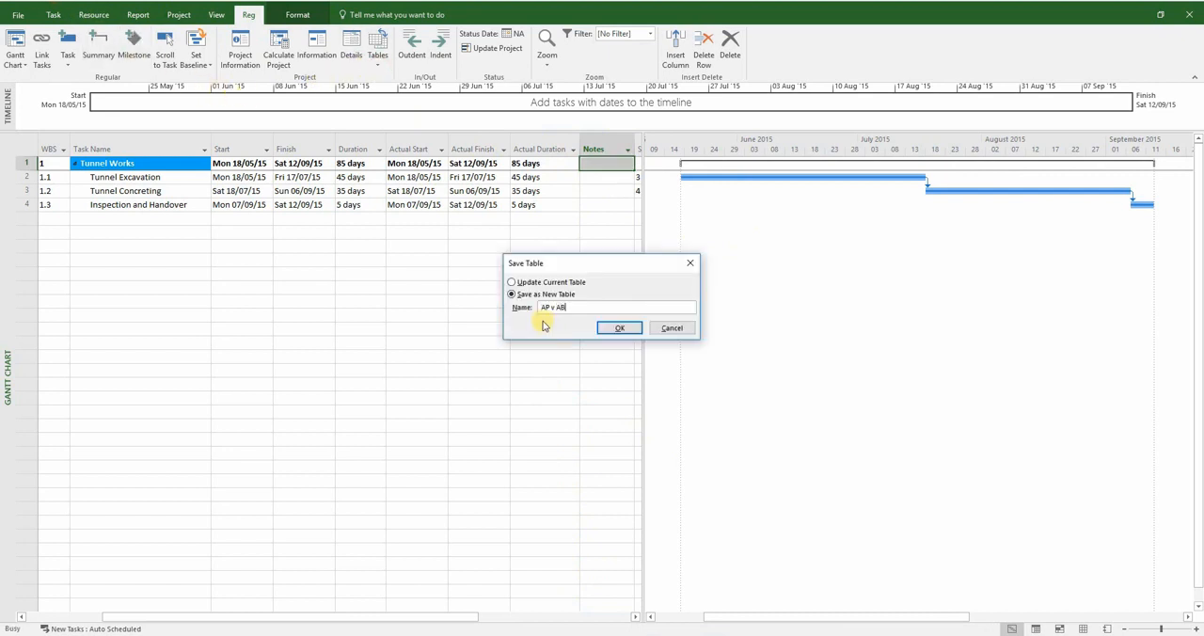
{"action": "left_click", "coordinate": [616, 329]}
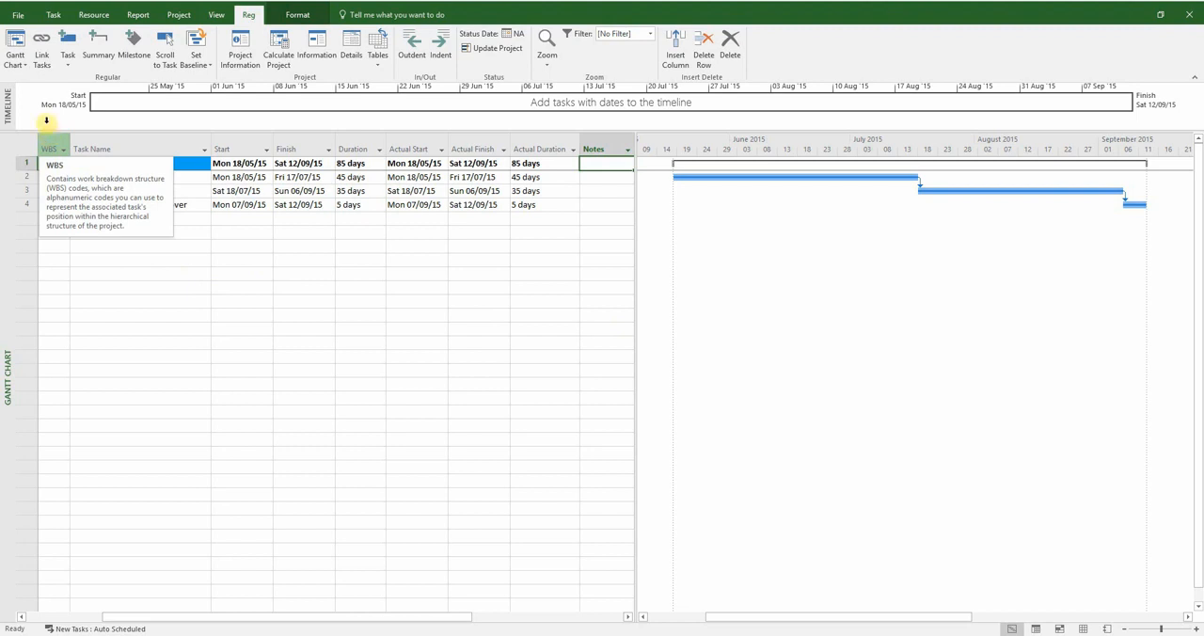
Switch to the Tracking Gantt view and apply the AP v AB table to it
{"action": "left_click", "coordinate": [15, 60]}
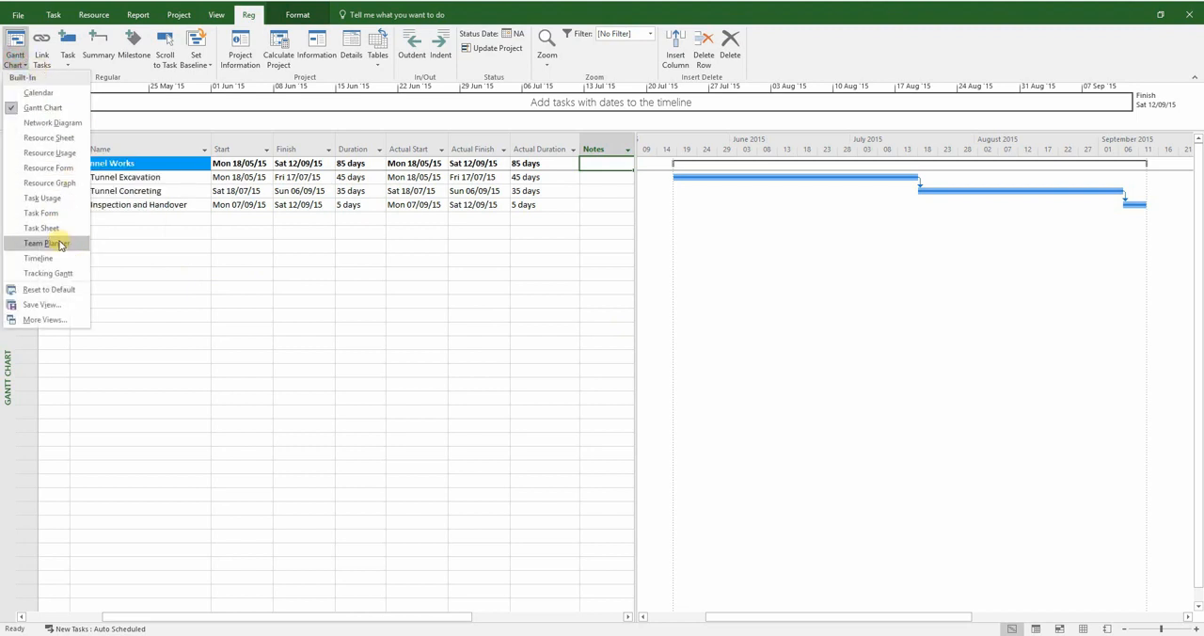
{"action": "left_click", "coordinate": [52, 273]}
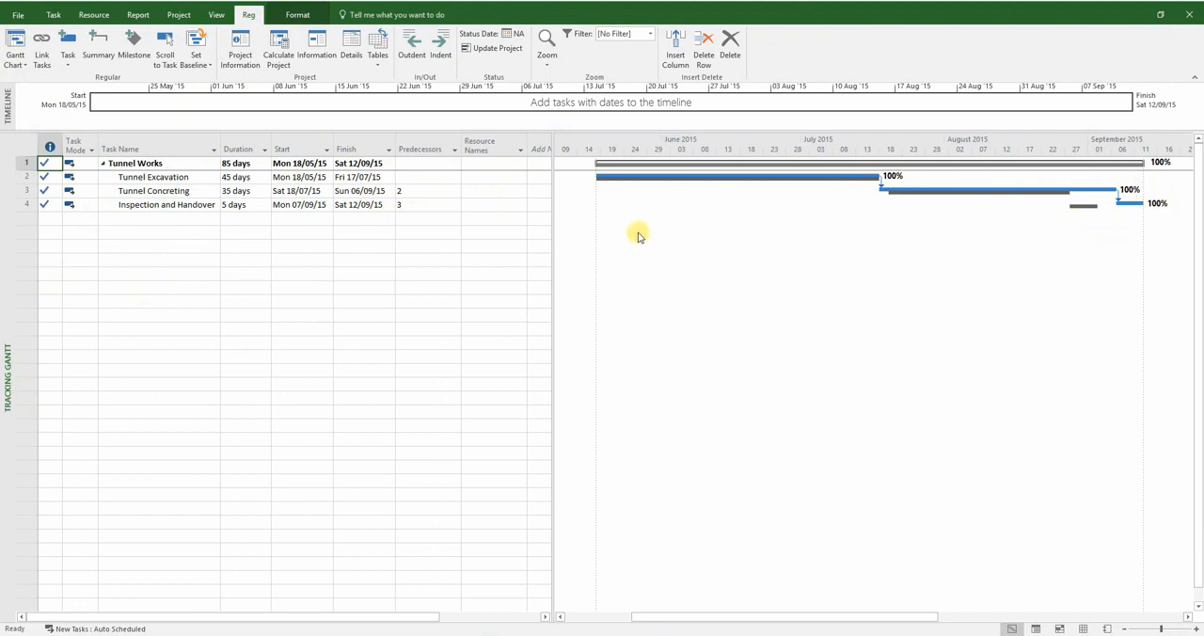
{"action": "left_click", "coordinate": [382, 64]}
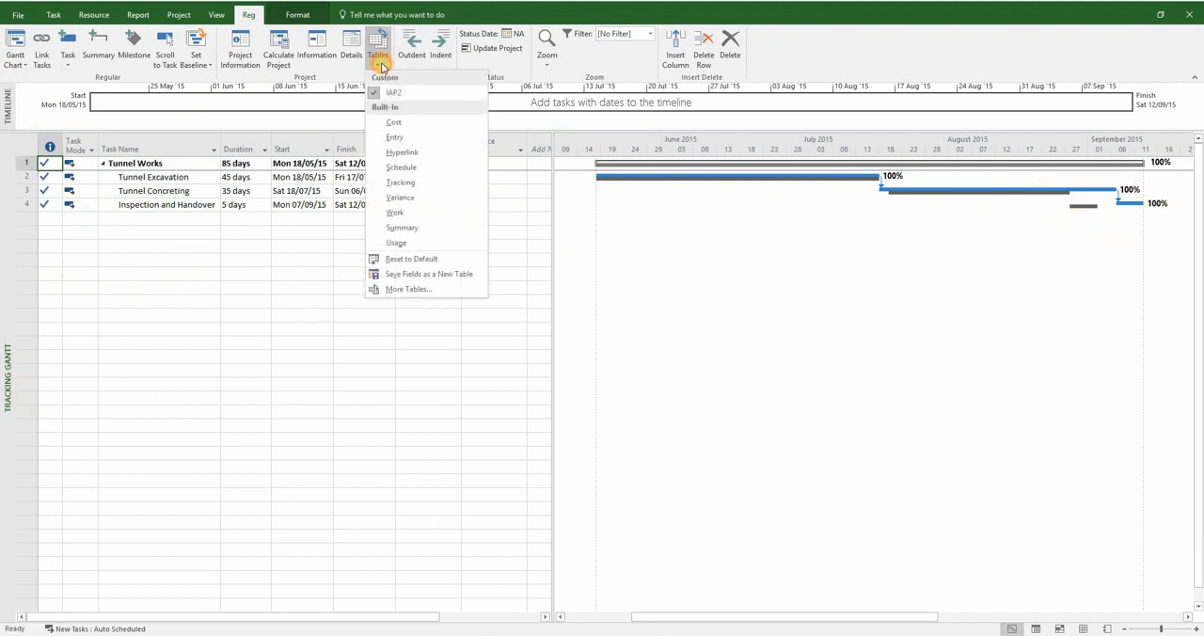
{"action": "left_click", "coordinate": [407, 289]}
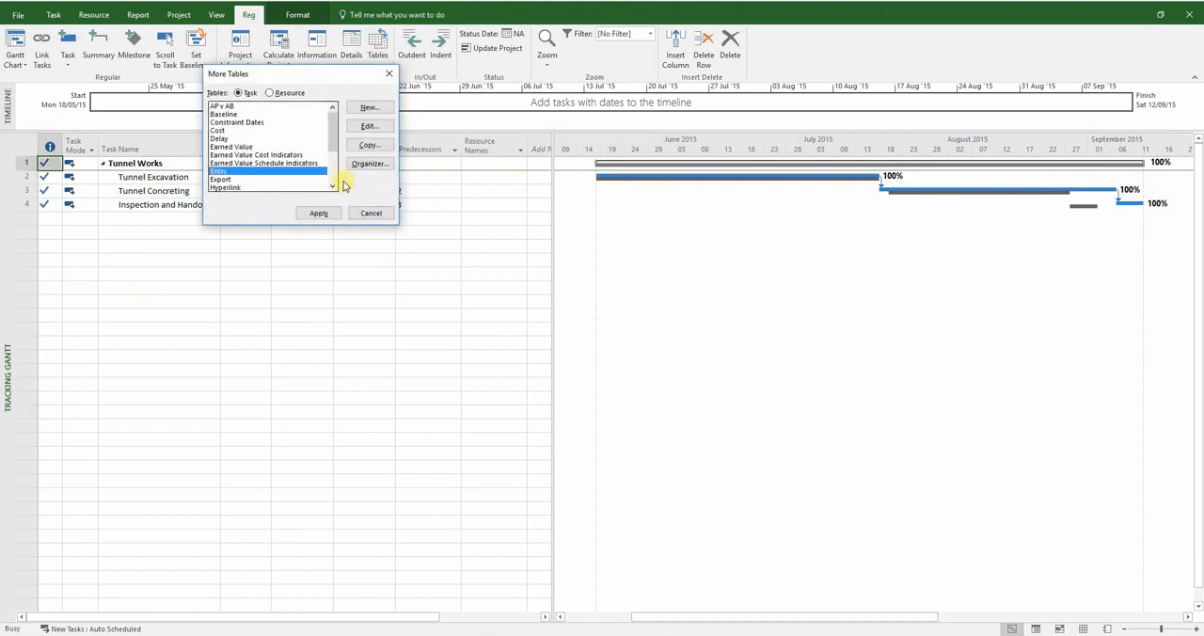
{"action": "double_click", "coordinate": [228, 107]}
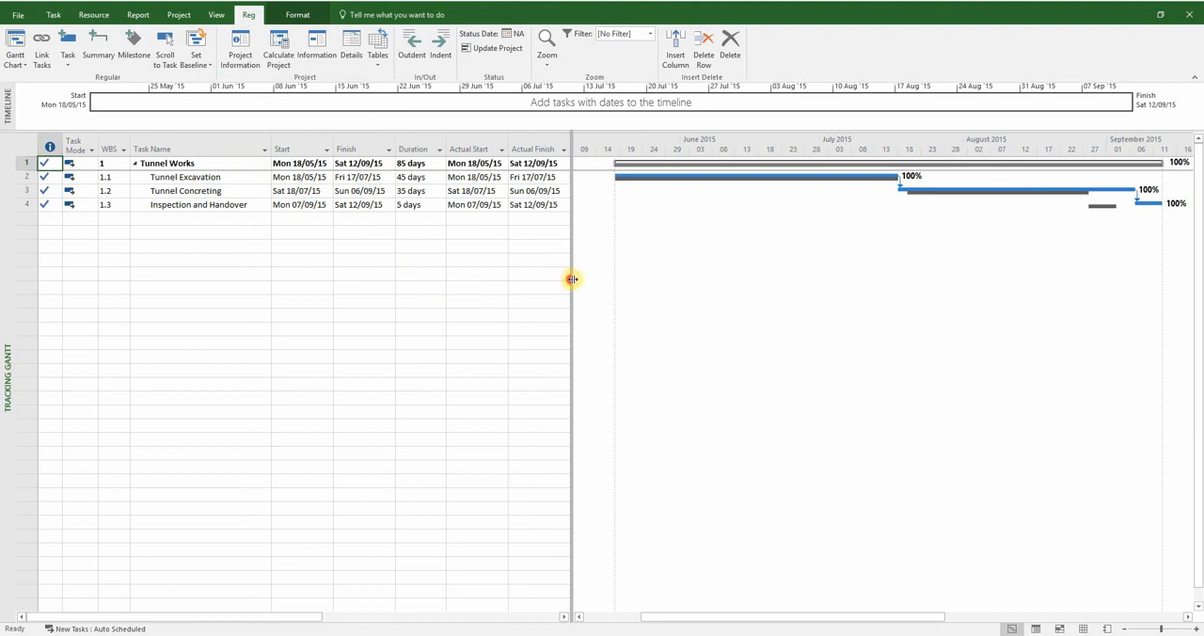
Insert a Finish Variance column between the Actual Duration and Notes columns and widen the table area to include Notes
{"action": "left_click_drag", "start_coordinate": [571, 279], "coordinate": [611, 277]}
{"action": "left_click_drag", "start_coordinate": [612, 274], "coordinate": [717, 285]}
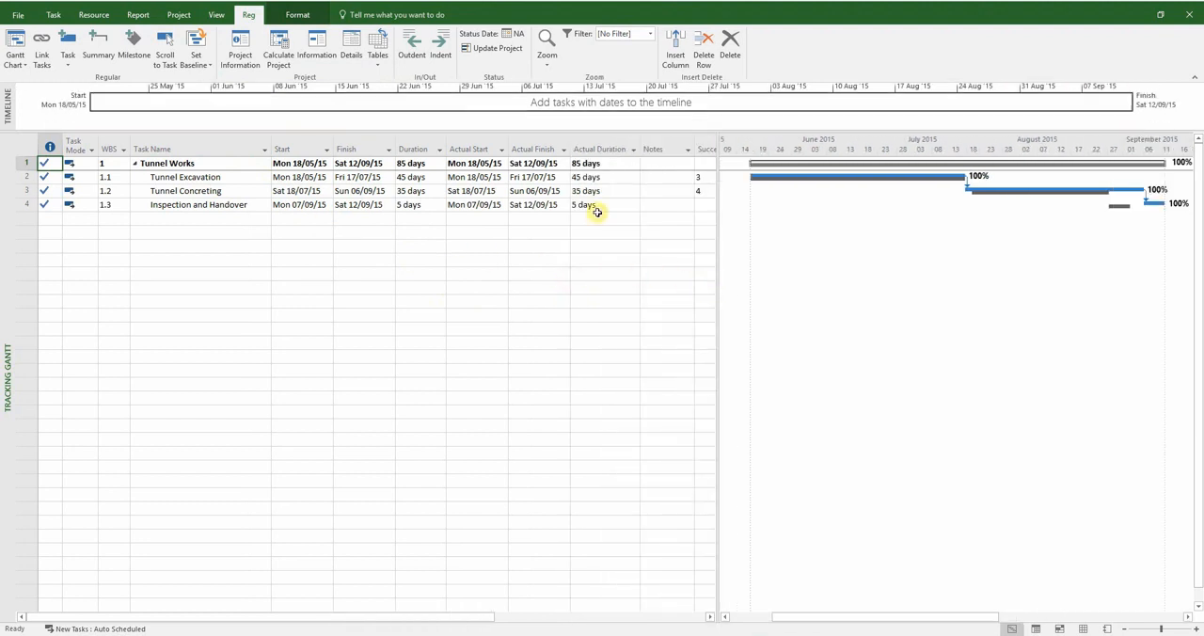
{"action": "right_click", "coordinate": [653, 149]}
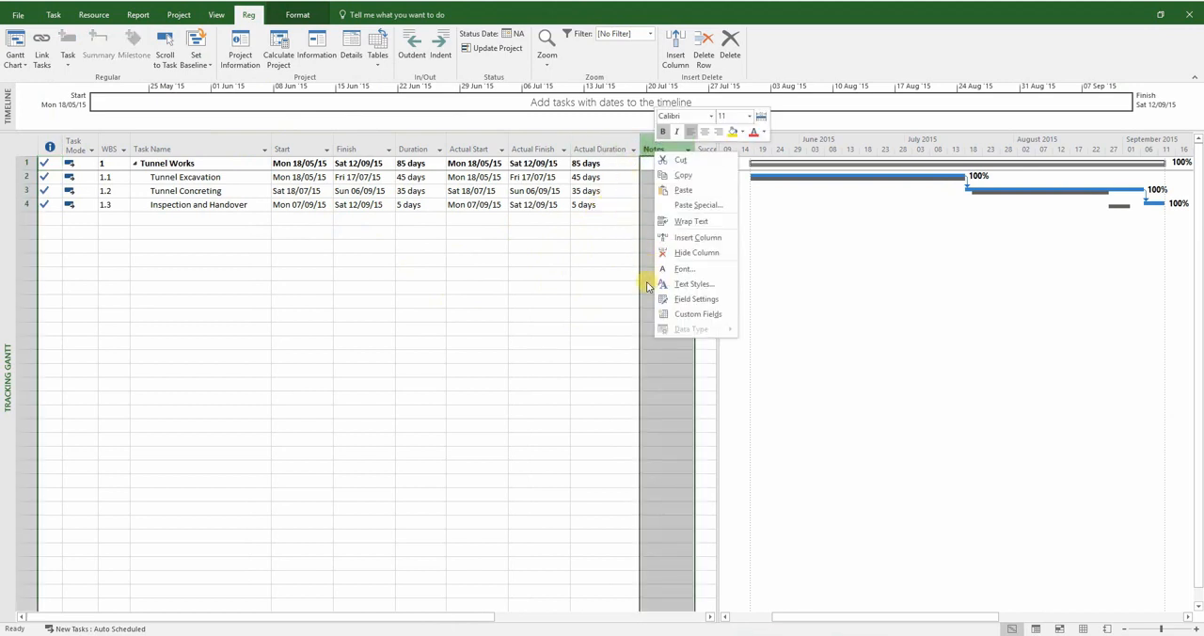
{"action": "left_click", "coordinate": [672, 237]}
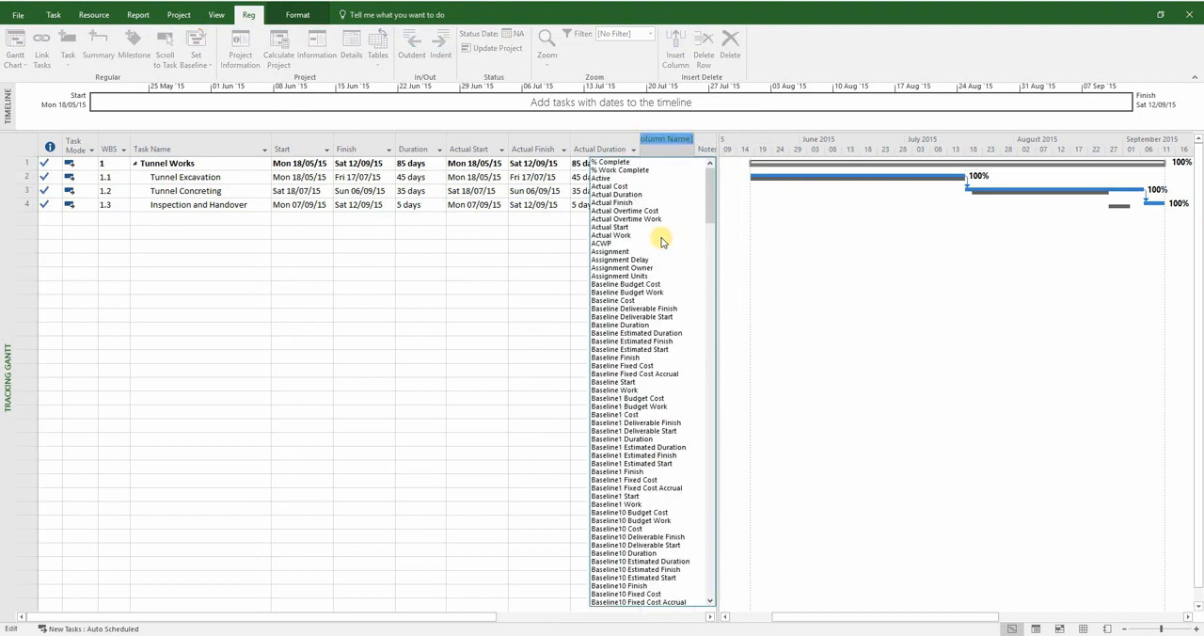
{"action": "scroll", "coordinate": [652, 243], "scroll_direction": "down", "scroll_amount": 2}
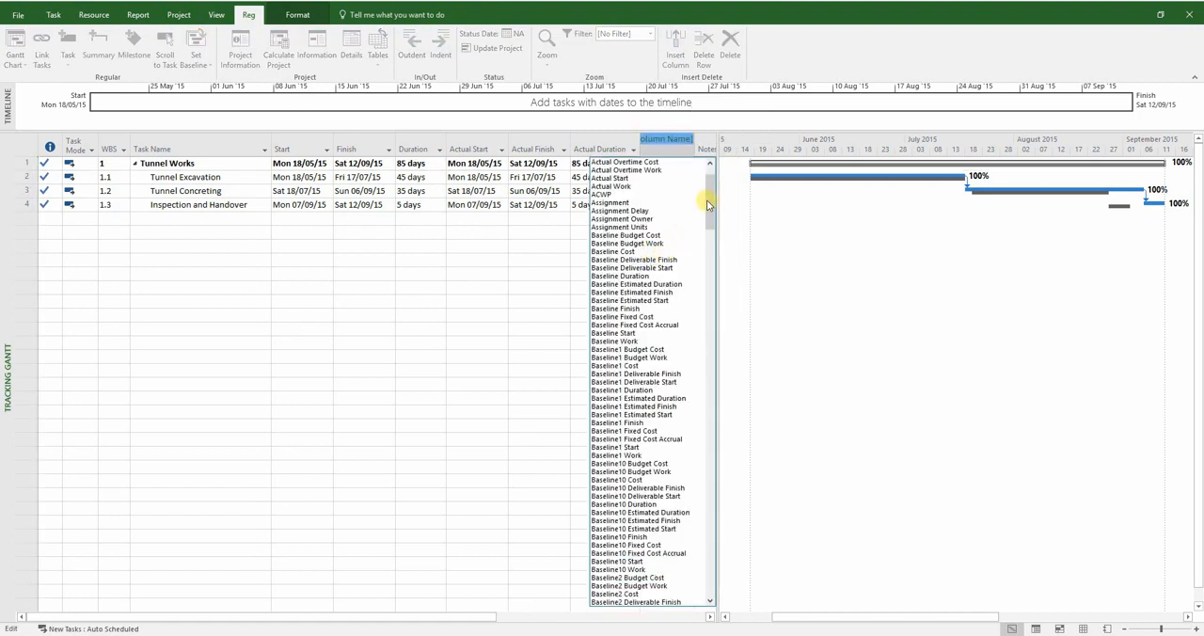
{"action": "left_click_drag", "start_coordinate": [710, 203], "coordinate": [705, 406]}
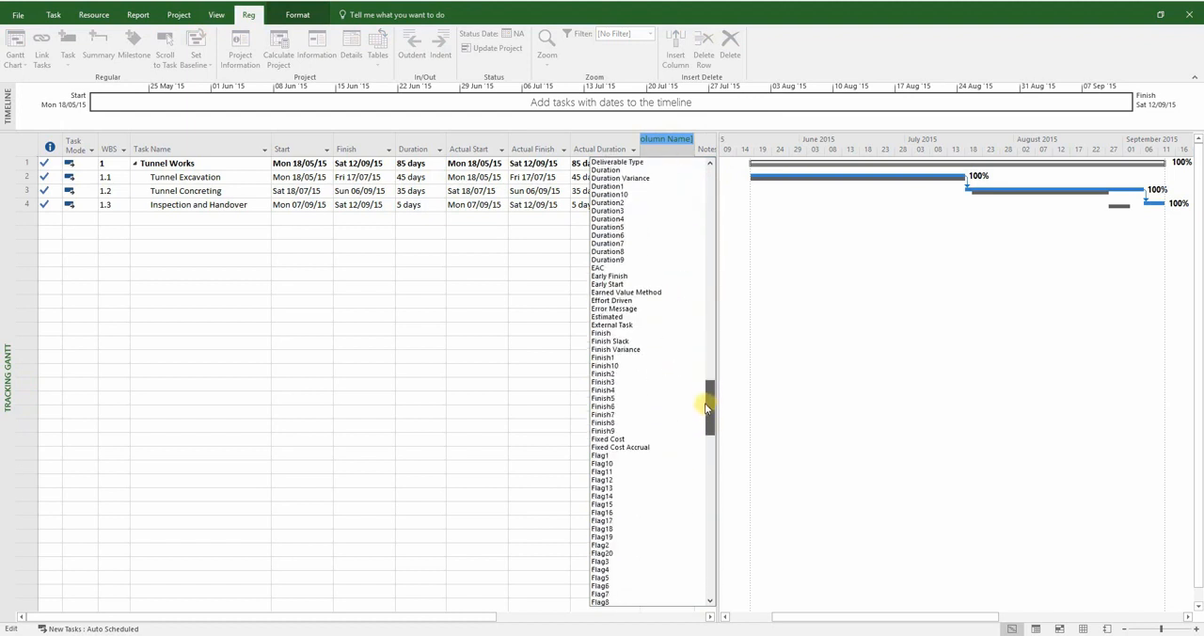
{"action": "left_click", "coordinate": [626, 348]}
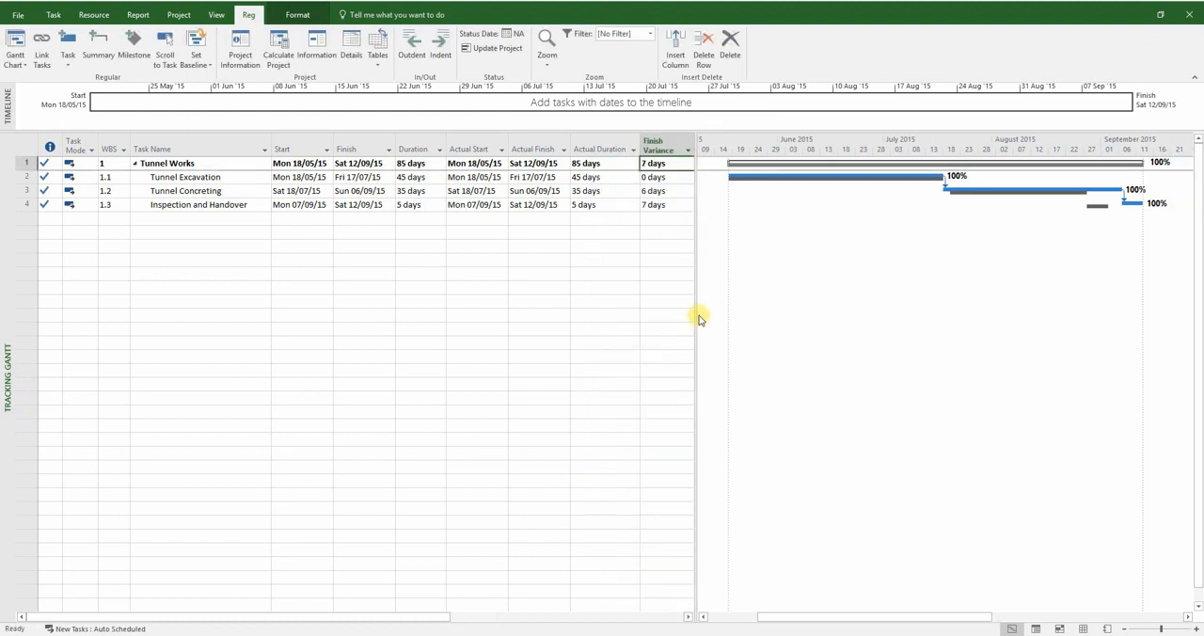
{"action": "left_click_drag", "start_coordinate": [698, 320], "coordinate": [758, 322]}
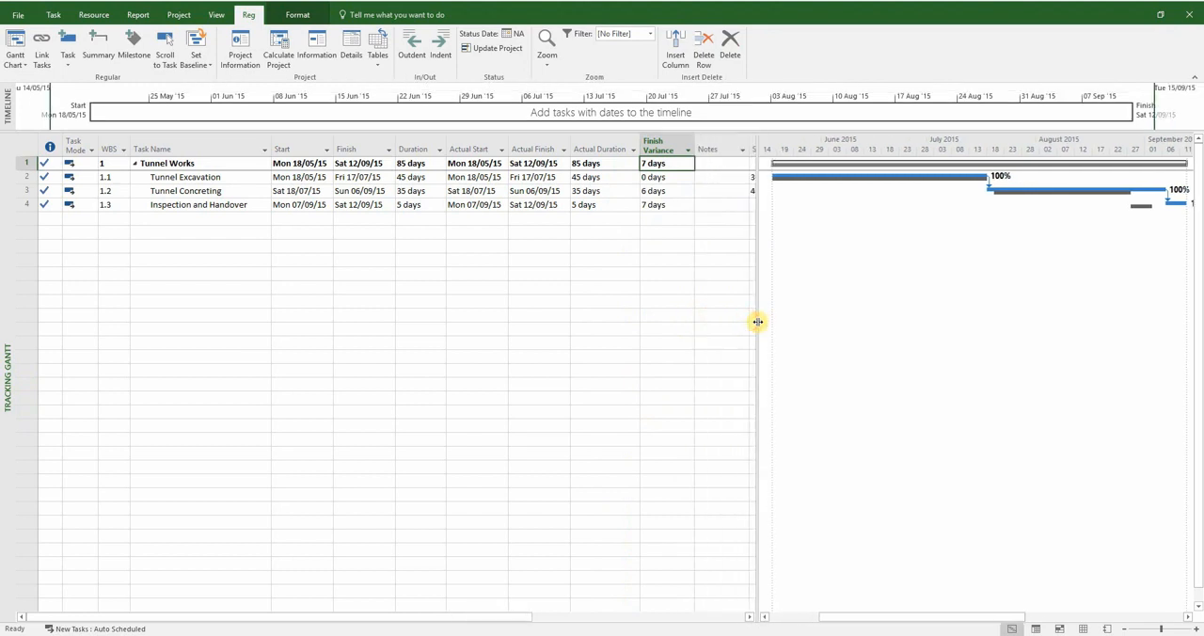
Hide the Start and Finish columns in the table
{"action": "left_click_drag", "start_coordinate": [303, 149], "coordinate": [356, 149]}
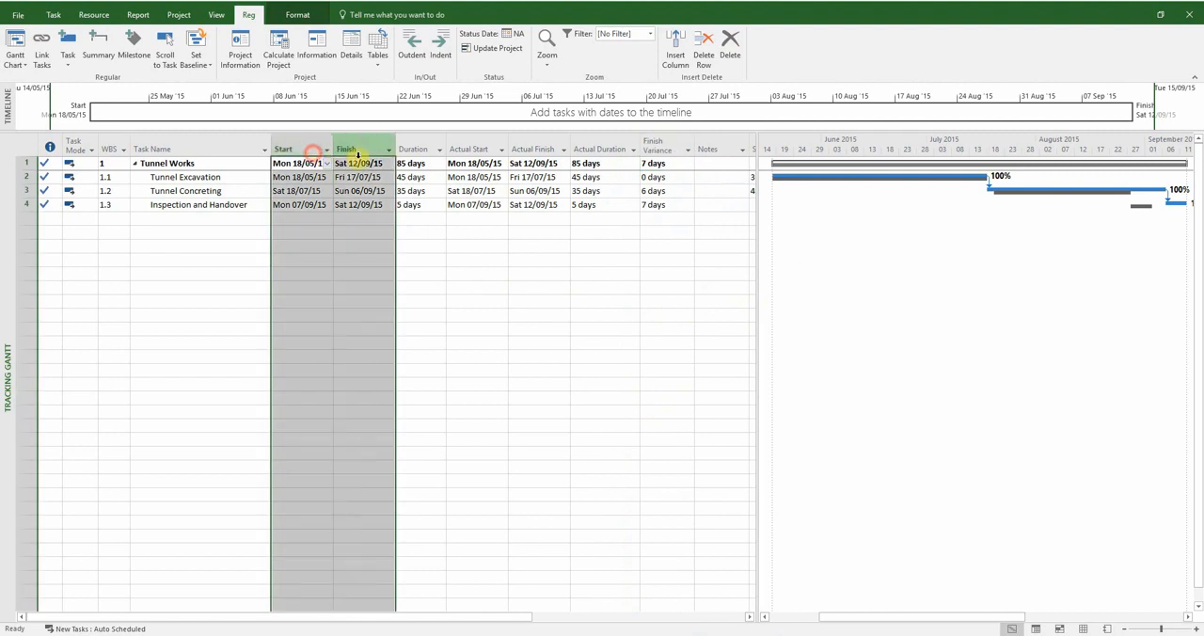
{"action": "right_click", "coordinate": [358, 156]}
{"action": "left_click", "coordinate": [342, 322]}
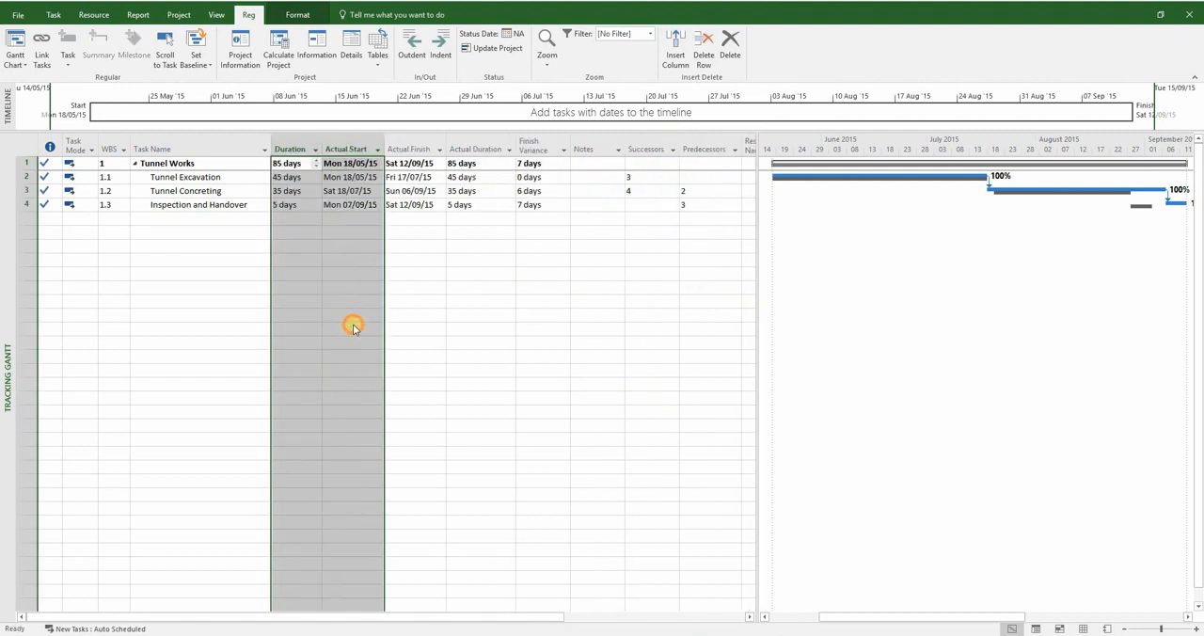
{"action": "left_click", "coordinate": [626, 280]}
Widen the Notes column, narrow the table area to it, and save the fields as a new table named AP v AB 2
{"action": "left_click_drag", "start_coordinate": [757, 241], "coordinate": [668, 243]}
{"action": "left_click_drag", "start_coordinate": [625, 147], "coordinate": [697, 156]}
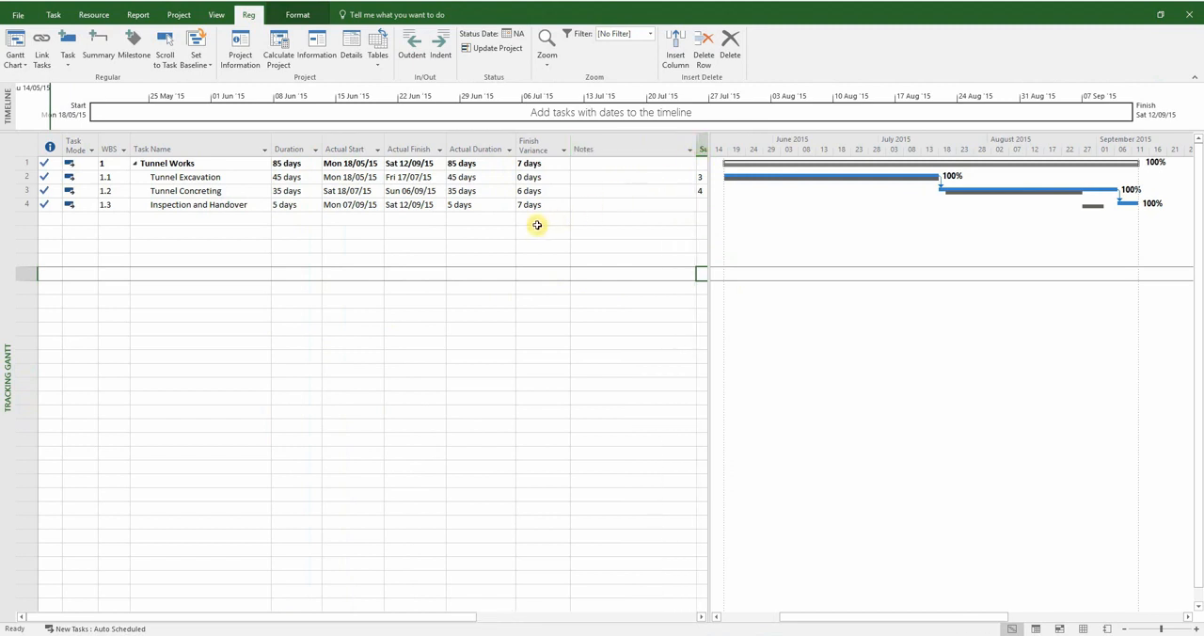
{"action": "left_click", "coordinate": [378, 55]}
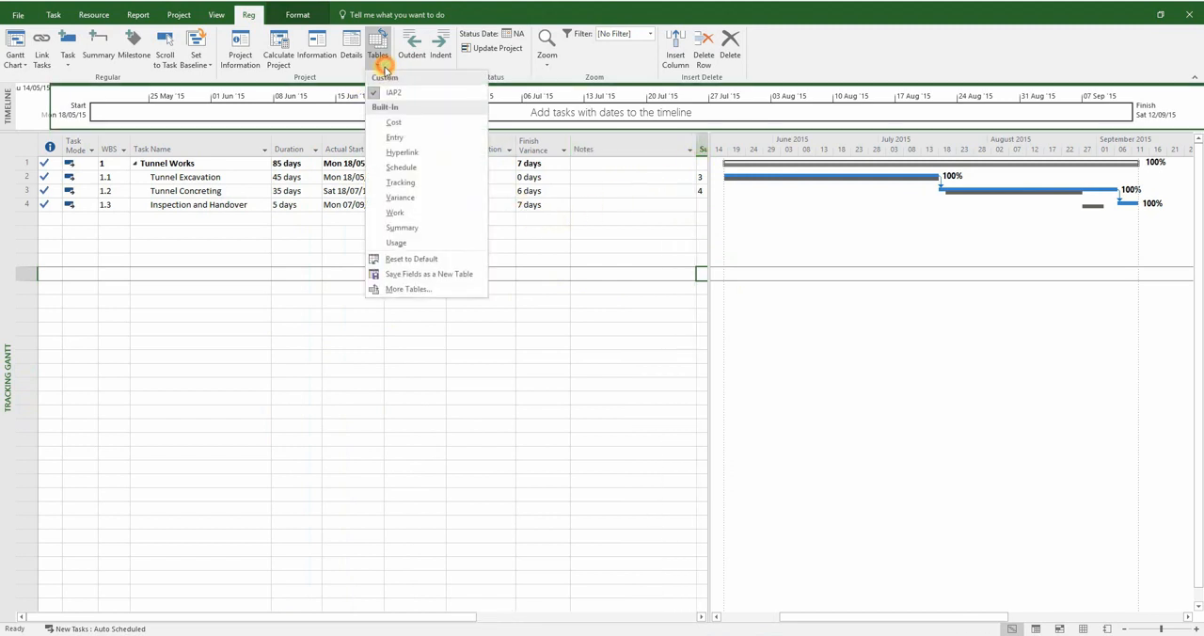
{"action": "left_click", "coordinate": [397, 274]}
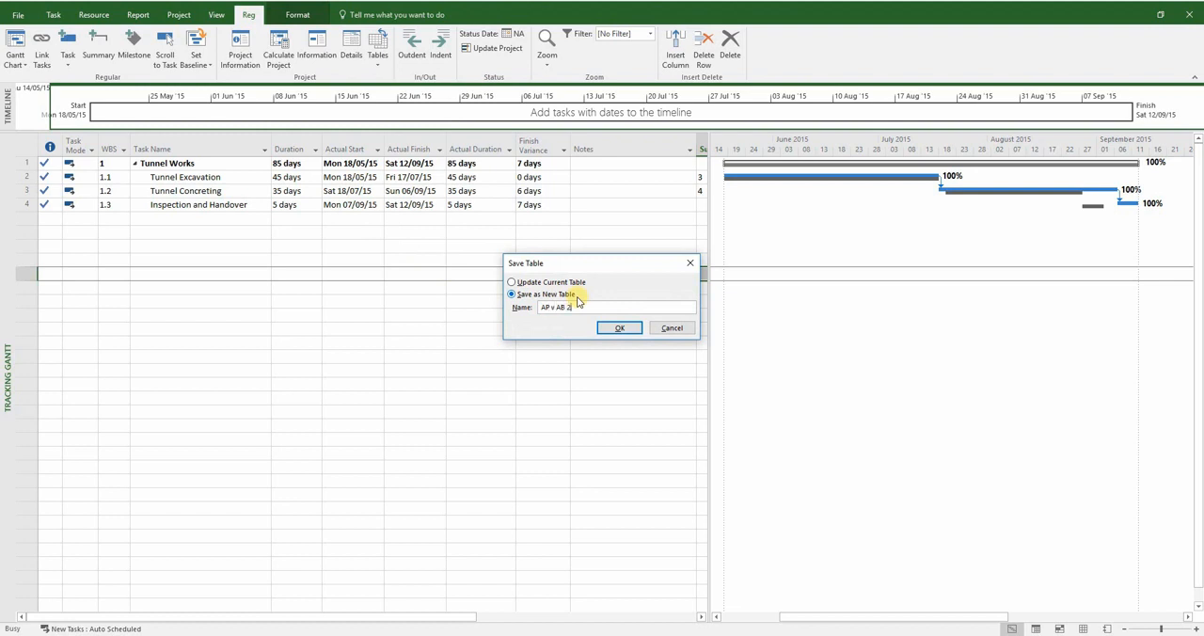
{"action": "type", "text": "AP v AB 2"}
{"action": "left_click", "coordinate": [606, 329]}
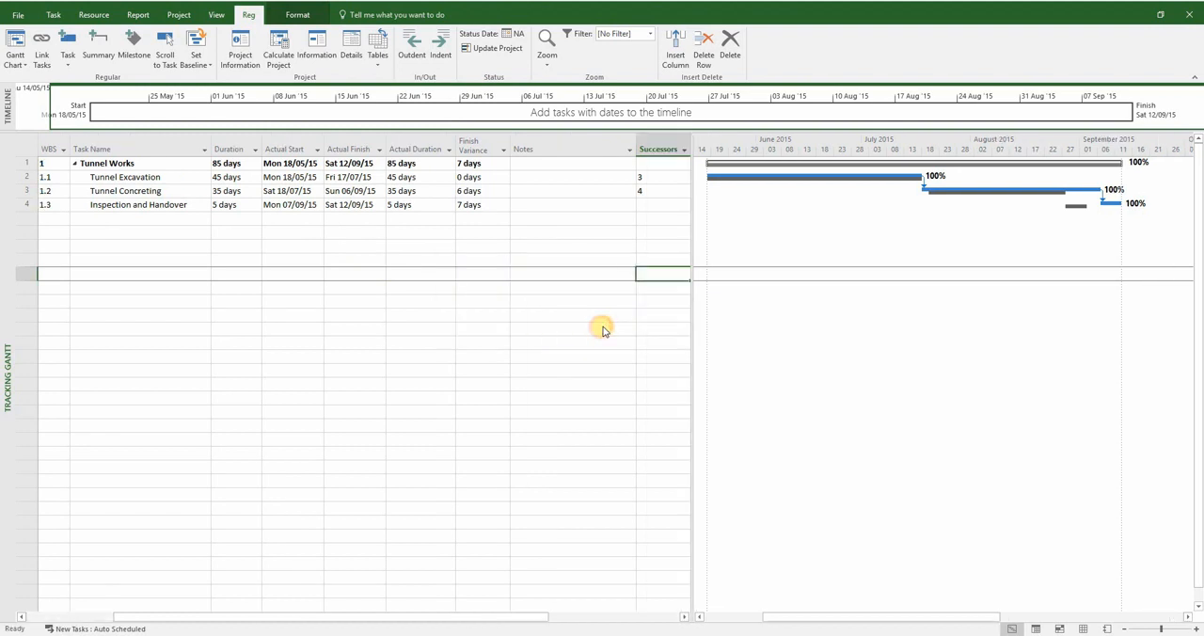
Switch to Excel and copy the two delay reasons for Tunnel Concreting and Inspection and Handover from the APvAB Delay Analysis Table 2 sheet
{"action": "left_click", "coordinate": [383, 635]}
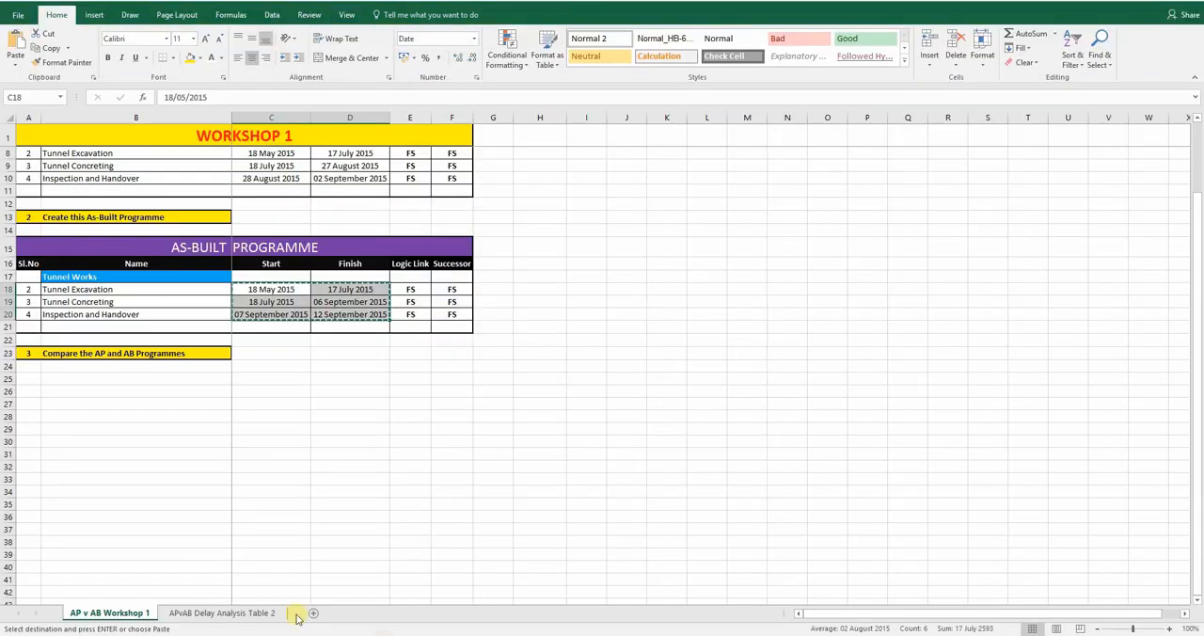
{"action": "left_click", "coordinate": [226, 613]}
{"action": "left_click_drag", "start_coordinate": [808, 421], "coordinate": [813, 431]}
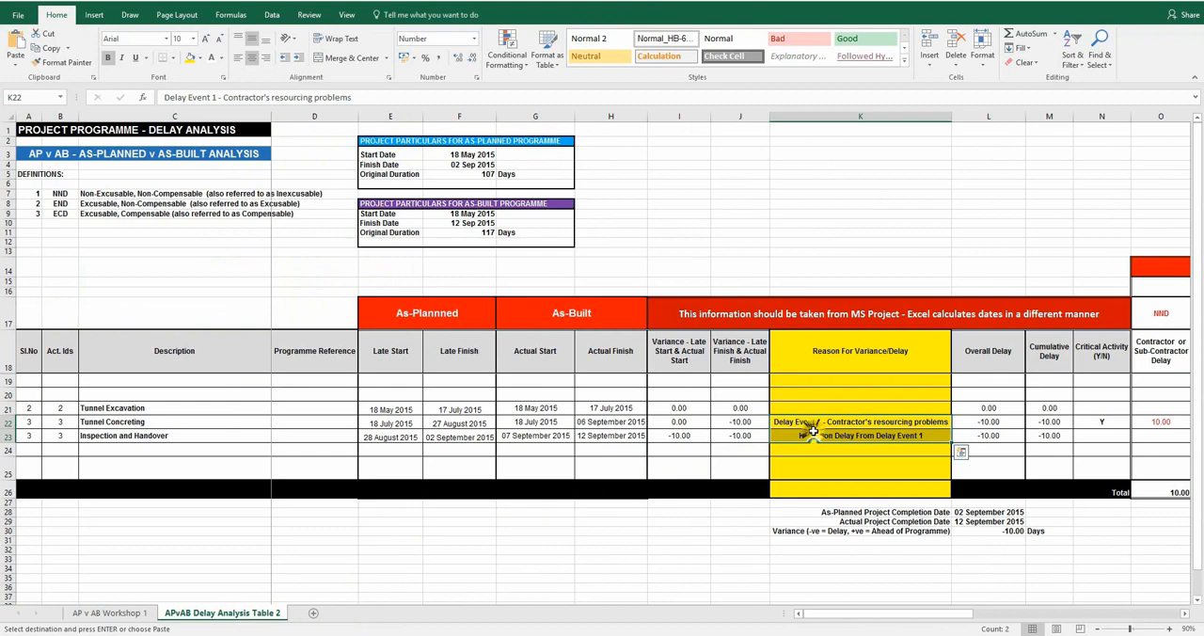
{"action": "right_click", "coordinate": [813, 431]}
{"action": "left_click", "coordinate": [846, 192]}
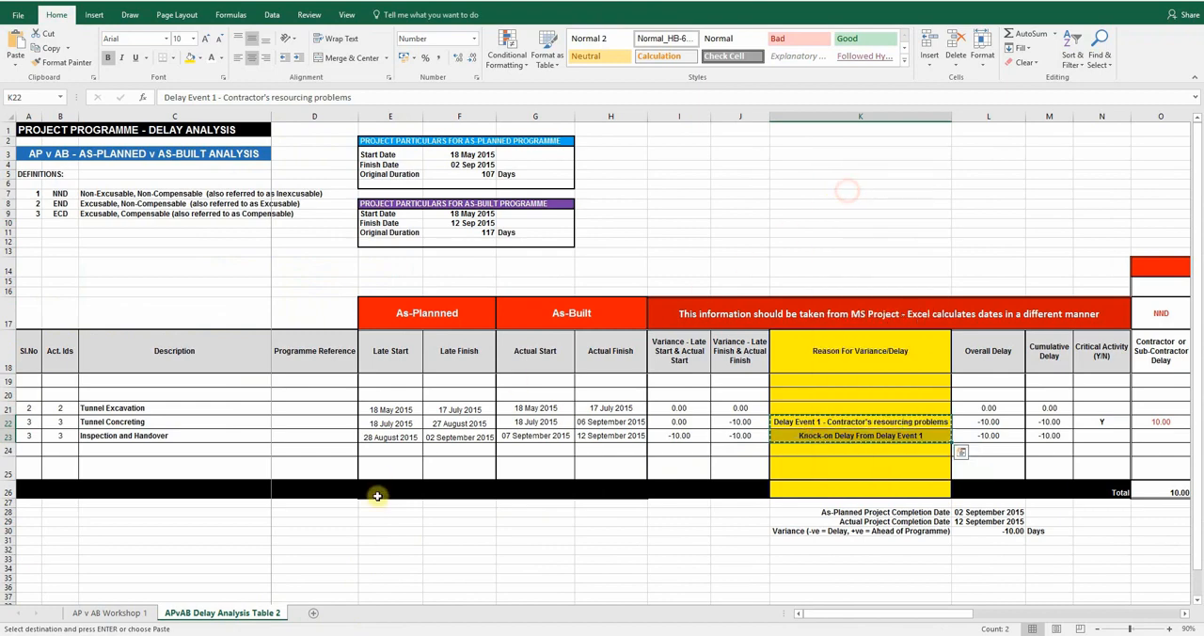
Switch to Microsoft Project and paste the reasons into Notes from the Tunnel Concreting row down, matching the destination formatting
{"action": "key", "text": "alt+Tab"}
{"action": "right_click", "coordinate": [540, 190]}
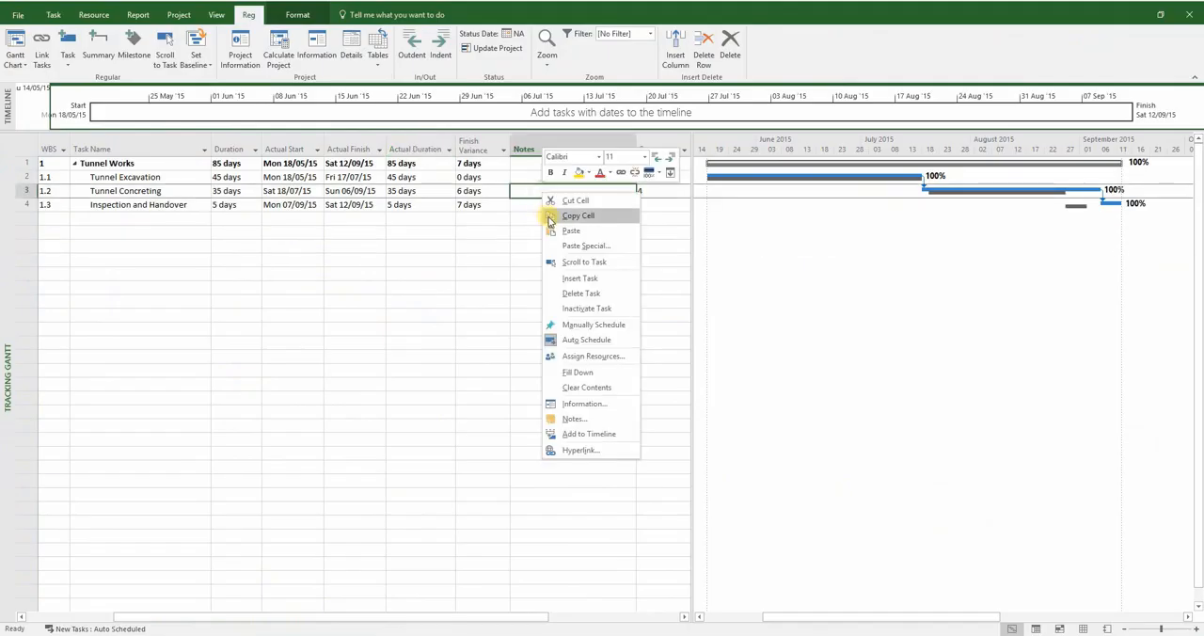
{"action": "left_click", "coordinate": [556, 231]}
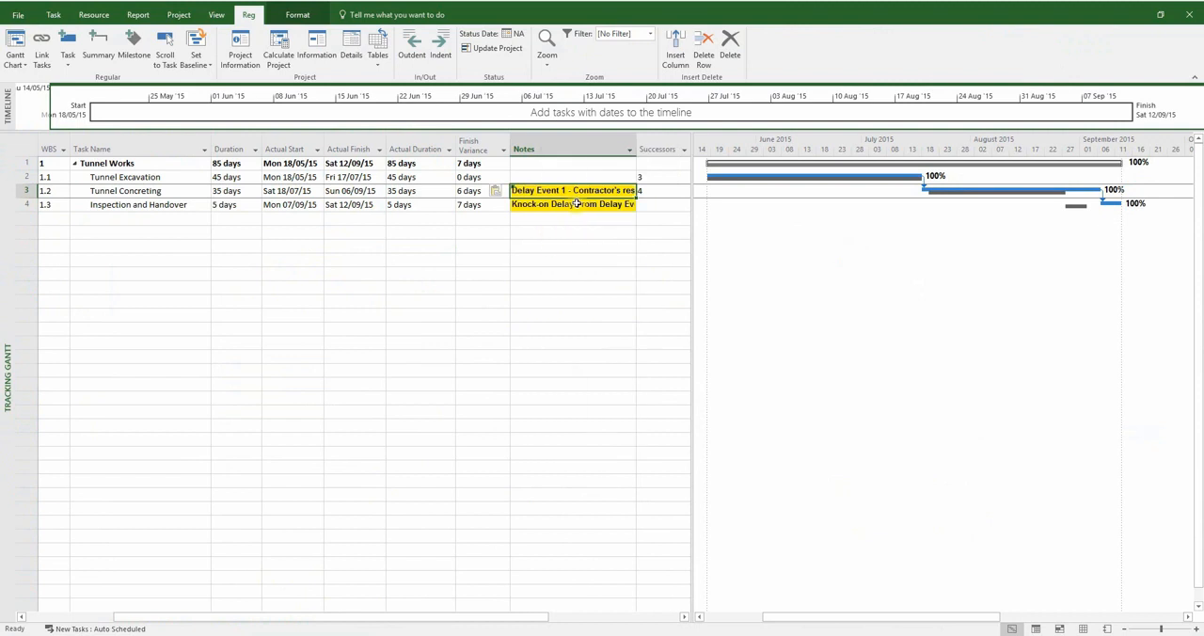
{"action": "left_click", "coordinate": [496, 192]}
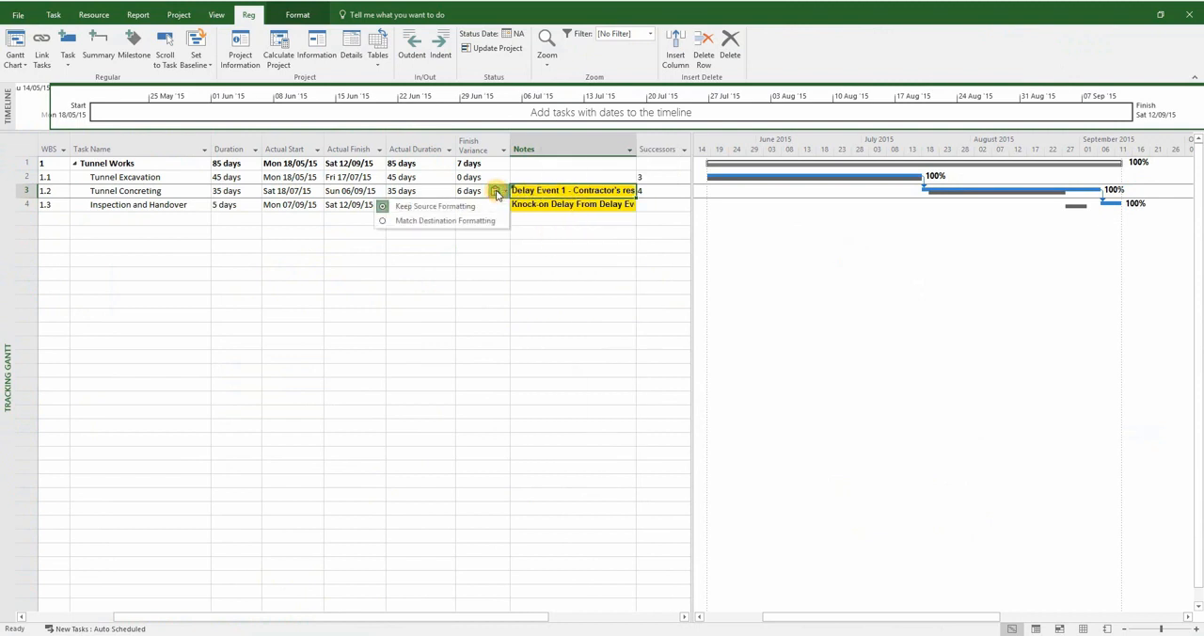
{"action": "left_click", "coordinate": [470, 220]}
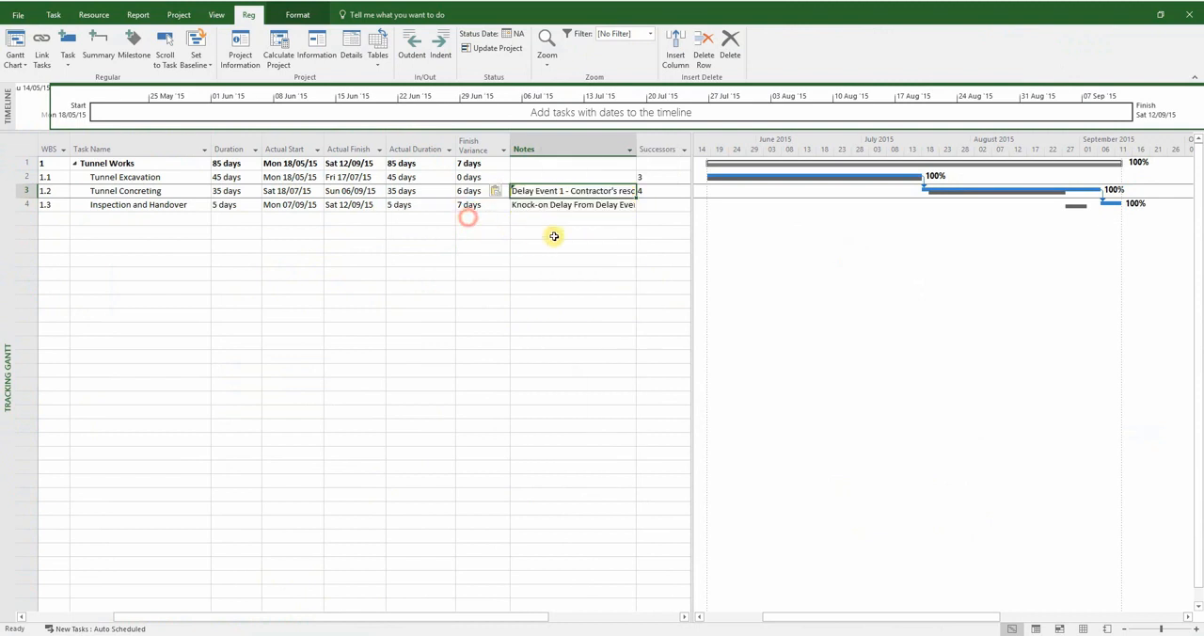
Fit the Notes column to its contents and widen the table area to show the full notes
{"action": "double_click", "coordinate": [637, 142]}
{"action": "left_click", "coordinate": [437, 259]}
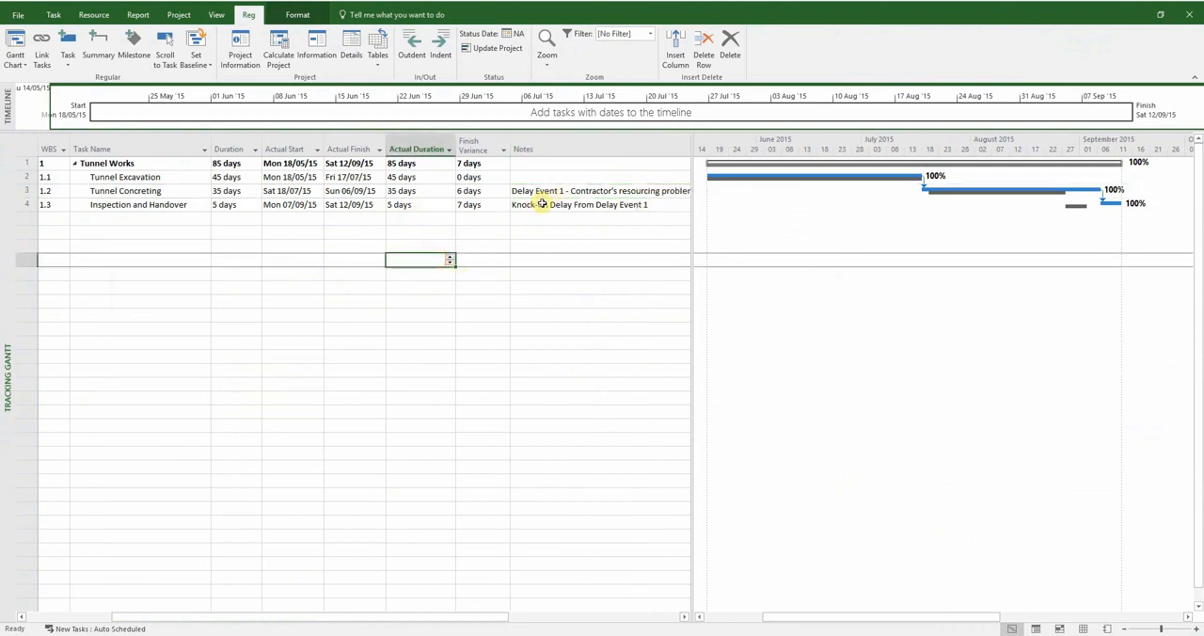
{"action": "left_click_drag", "start_coordinate": [548, 192], "coordinate": [555, 204]}
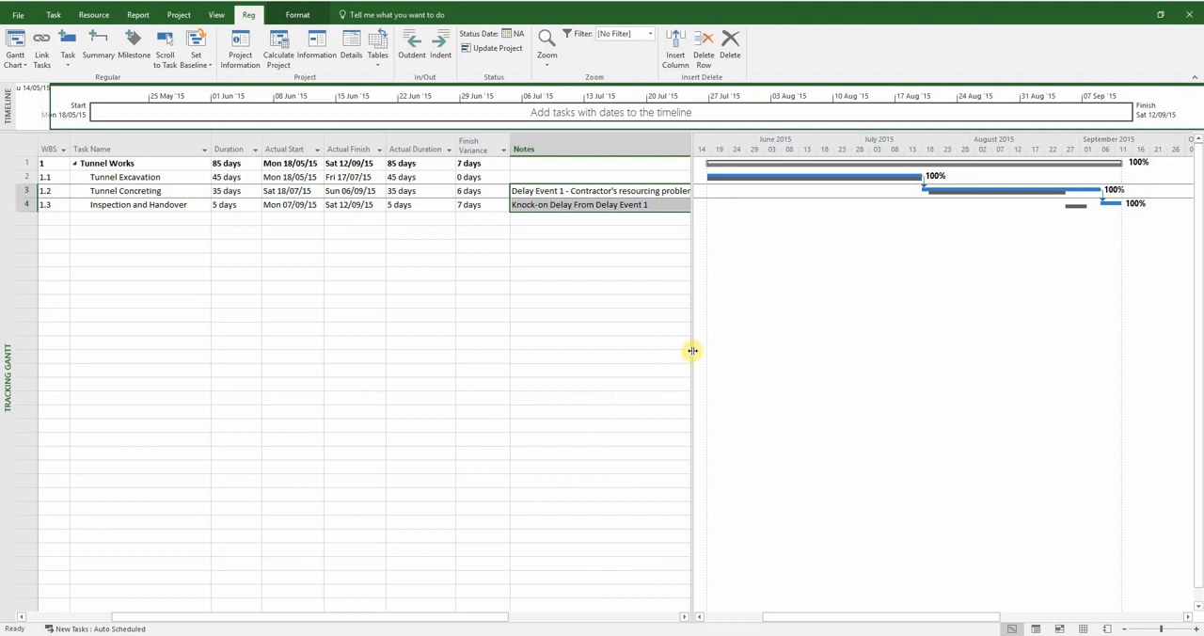
{"action": "left_click_drag", "start_coordinate": [692, 351], "coordinate": [717, 356]}
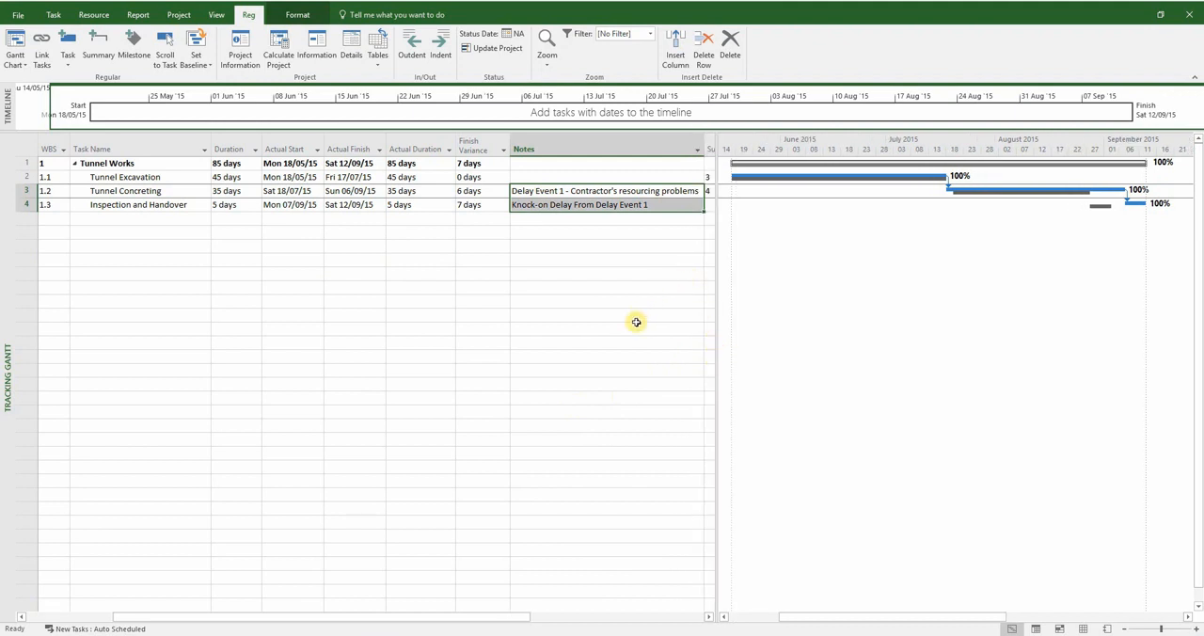
Switch to Excel, clear the copy selection, and examine the activities with their As-Planned and As-Built dates
{"action": "key", "text": "alt+Tab"}
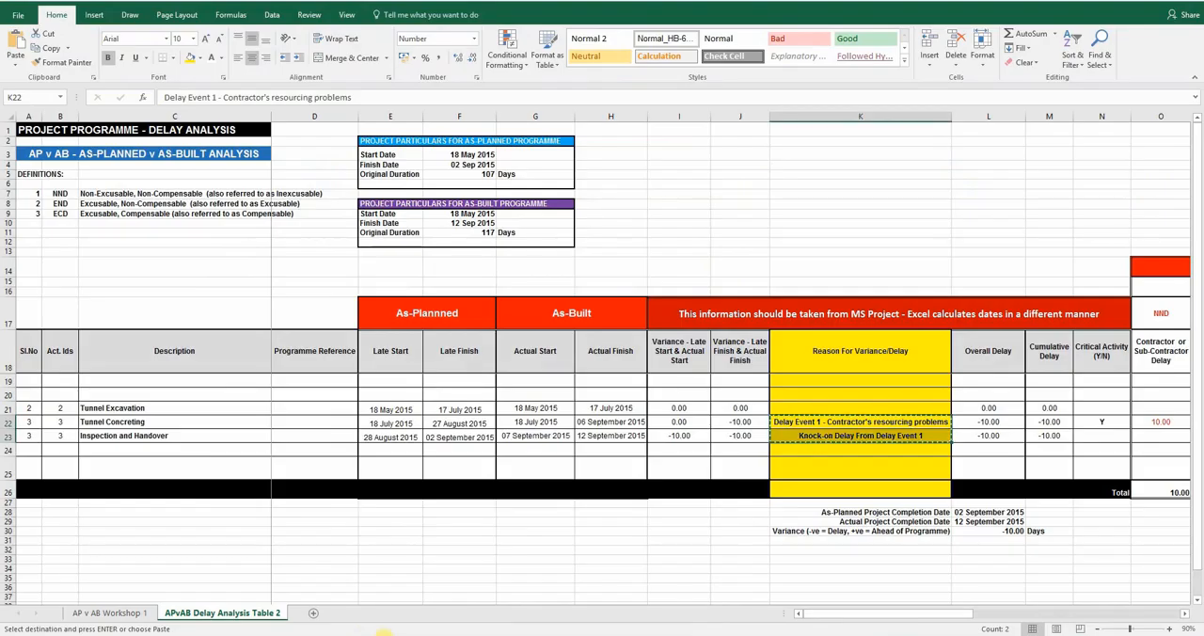
{"action": "left_click", "coordinate": [417, 549]}
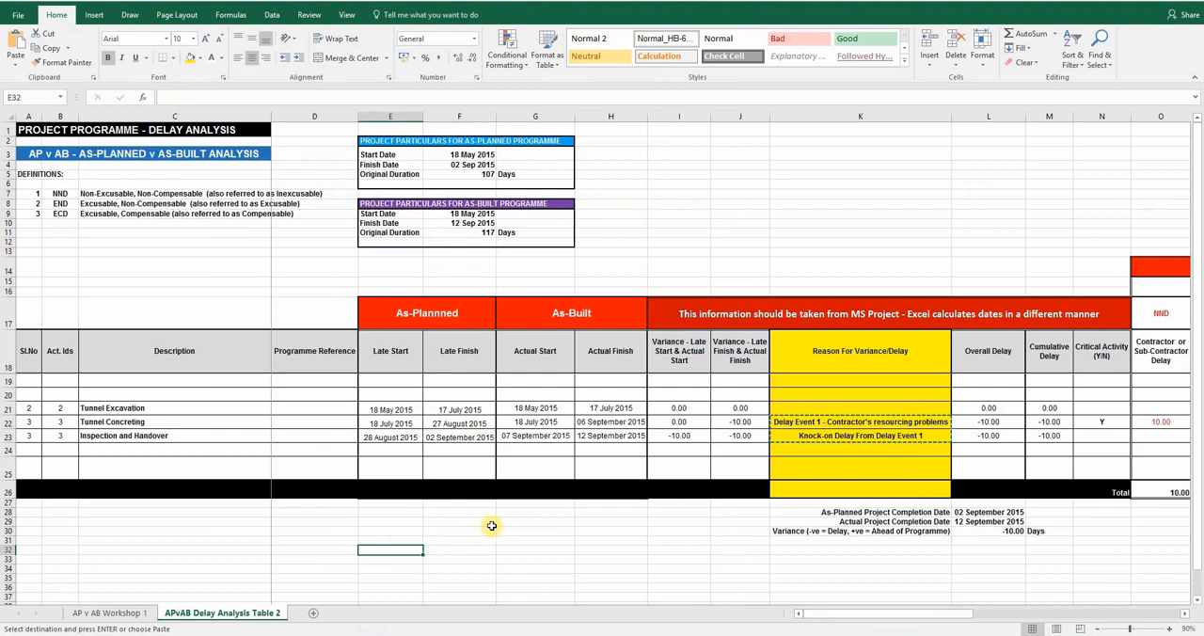
{"action": "key", "text": "Escape"}
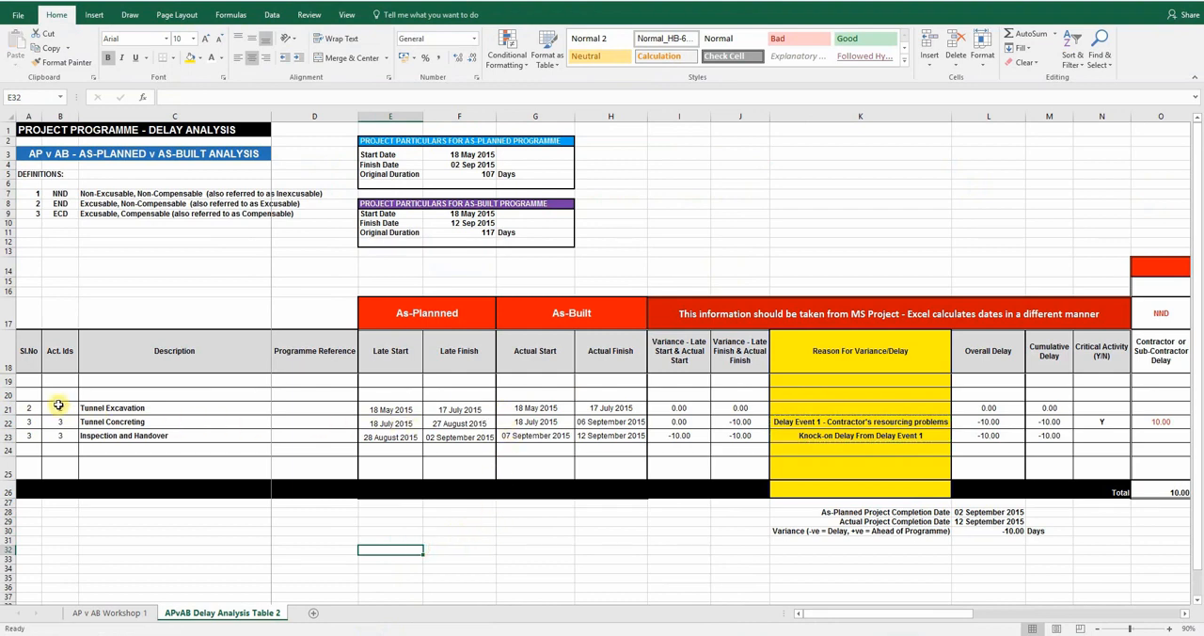
{"action": "left_click_drag", "start_coordinate": [83, 408], "coordinate": [98, 436]}
{"action": "left_click_drag", "start_coordinate": [414, 313], "coordinate": [425, 480]}
{"action": "left_click_drag", "start_coordinate": [541, 312], "coordinate": [544, 481]}
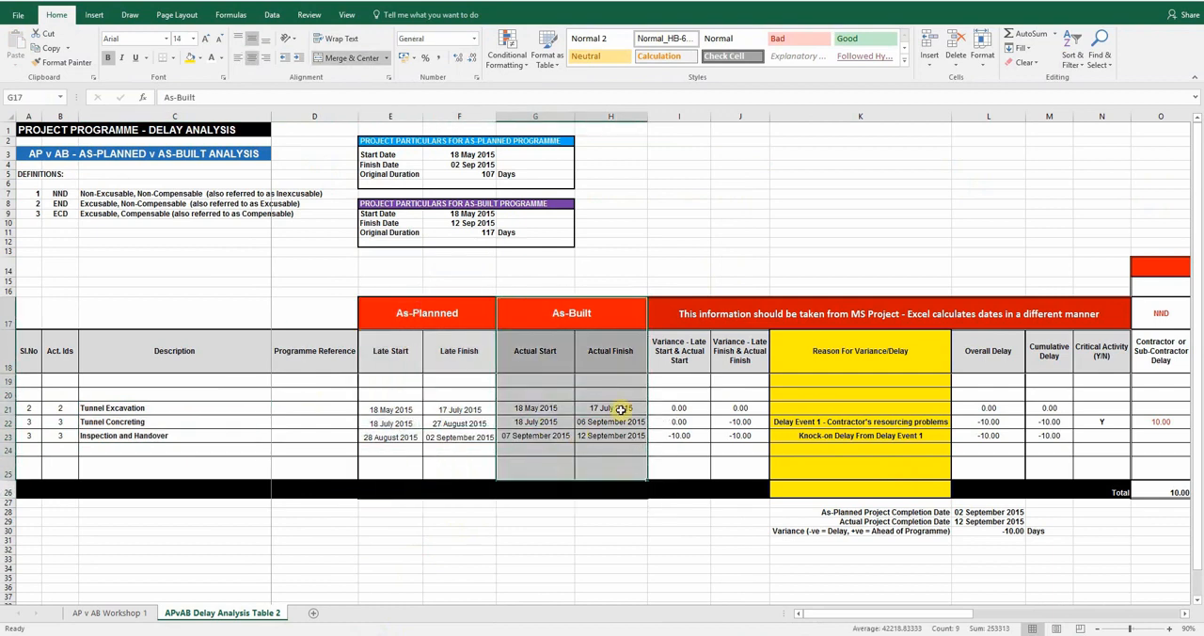
Examine the variance, delay reason, Overall Delay, Cumulative Delay and Critical Activity columns of the delay analysis table
{"action": "left_click_drag", "start_coordinate": [673, 352], "coordinate": [1076, 492]}
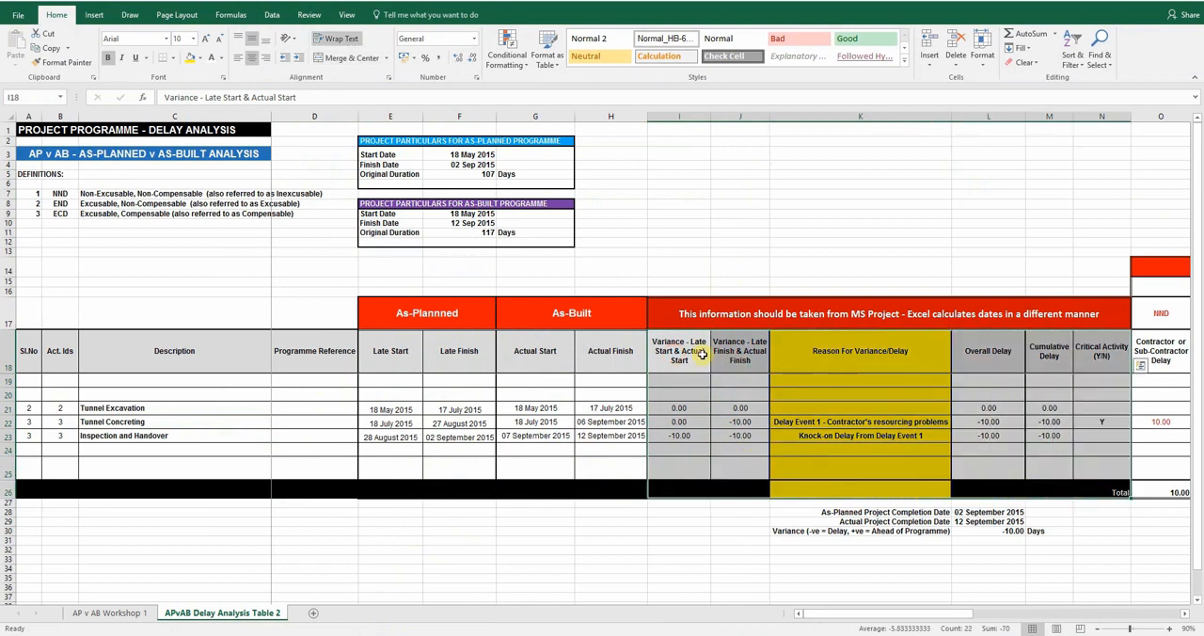
{"action": "left_click", "coordinate": [701, 356]}
{"action": "left_click", "coordinate": [742, 359]}
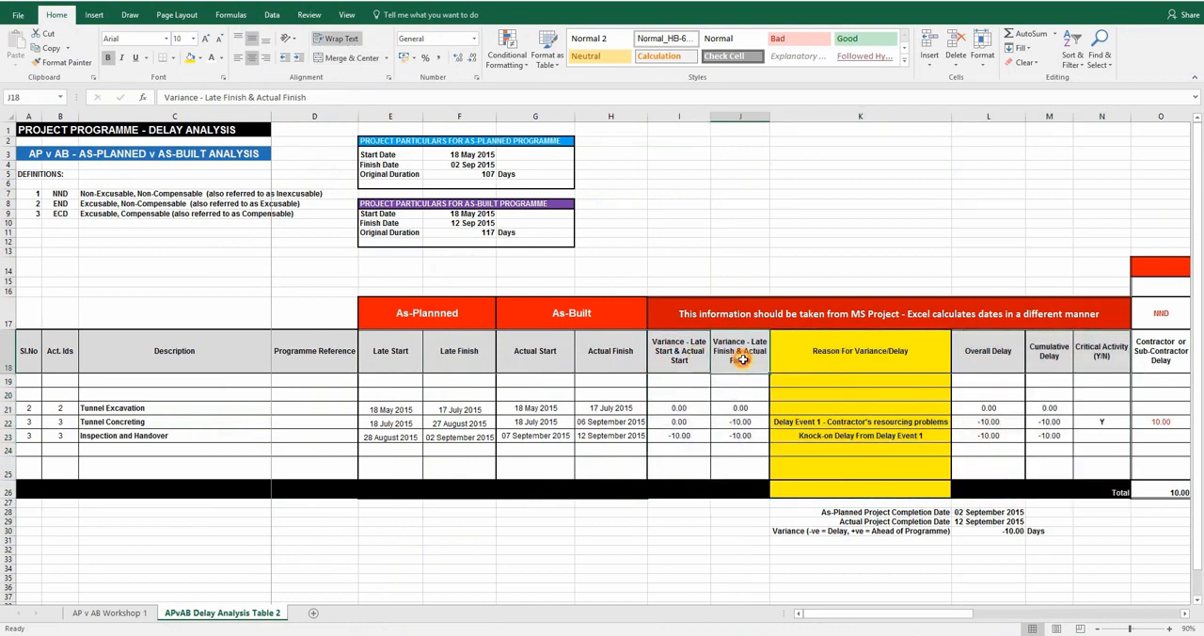
{"action": "left_click", "coordinate": [903, 360]}
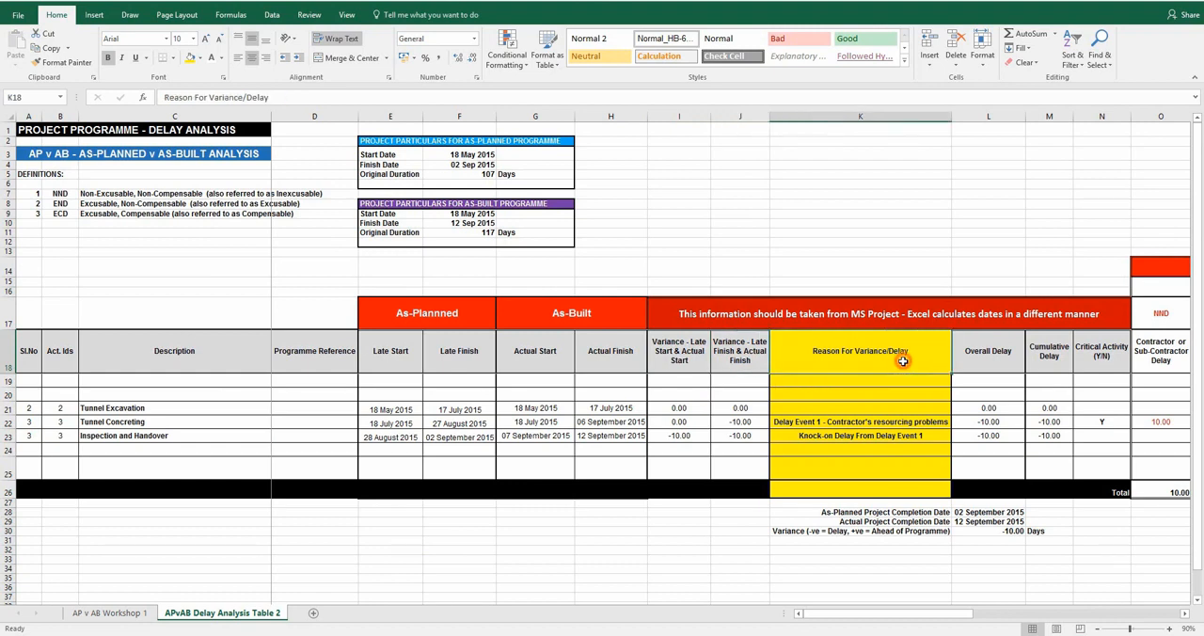
{"action": "left_click", "coordinate": [999, 360]}
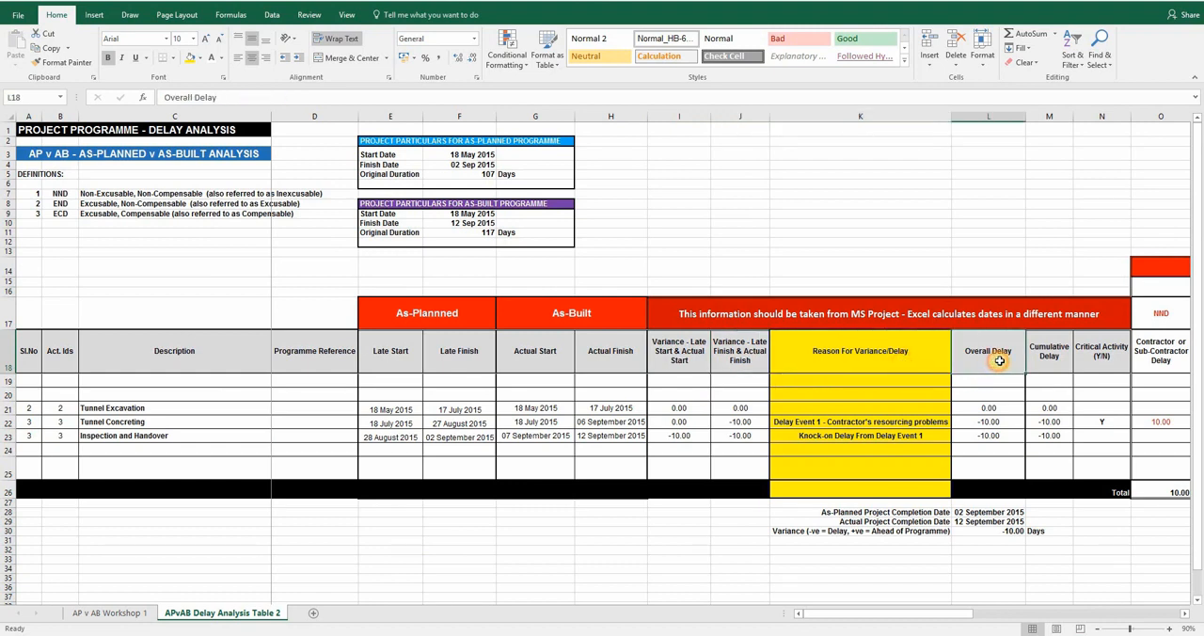
{"action": "left_click", "coordinate": [1053, 361]}
{"action": "left_click", "coordinate": [1092, 359]}
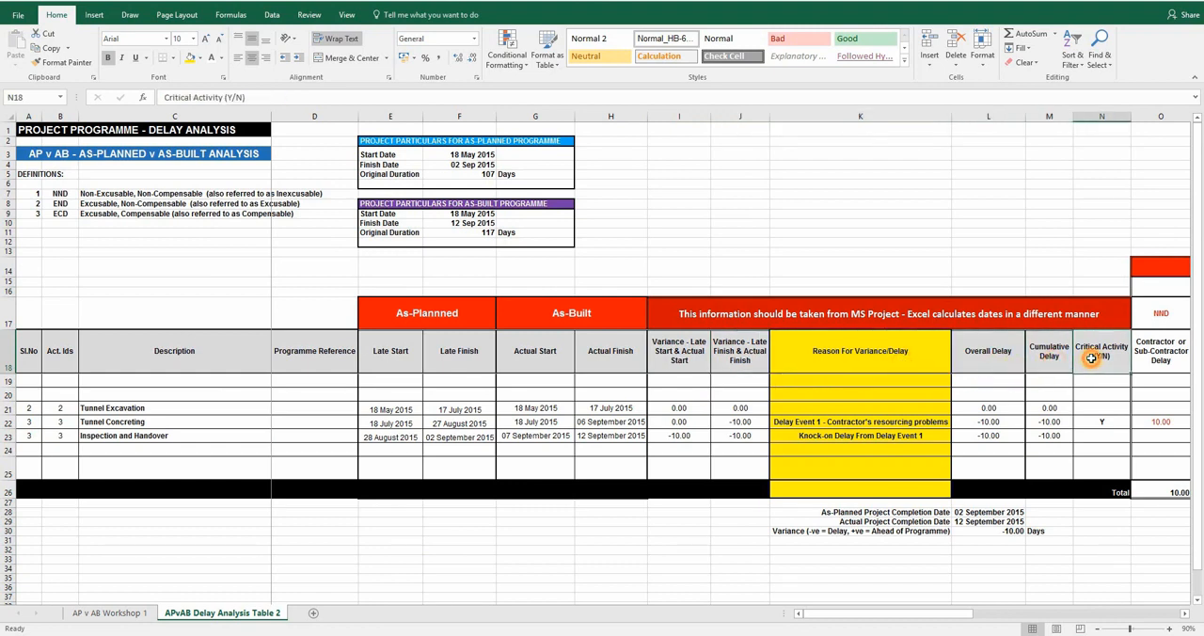
Examine how the Tunnel Concreting delay is classified as critical and allocated under NND, Total Delays and Overall Impact
{"action": "left_click_drag", "start_coordinate": [947, 617], "coordinate": [1060, 617]}
{"action": "left_click", "coordinate": [298, 421]}
{"action": "left_click", "coordinate": [345, 424]}
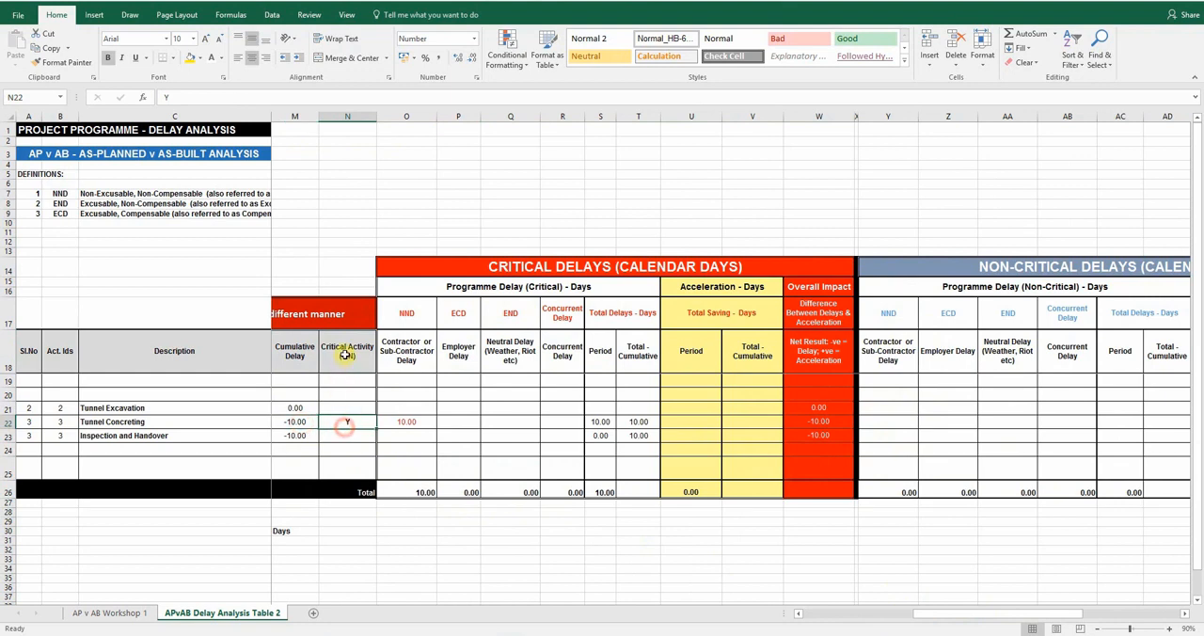
{"action": "left_click", "coordinate": [419, 424]}
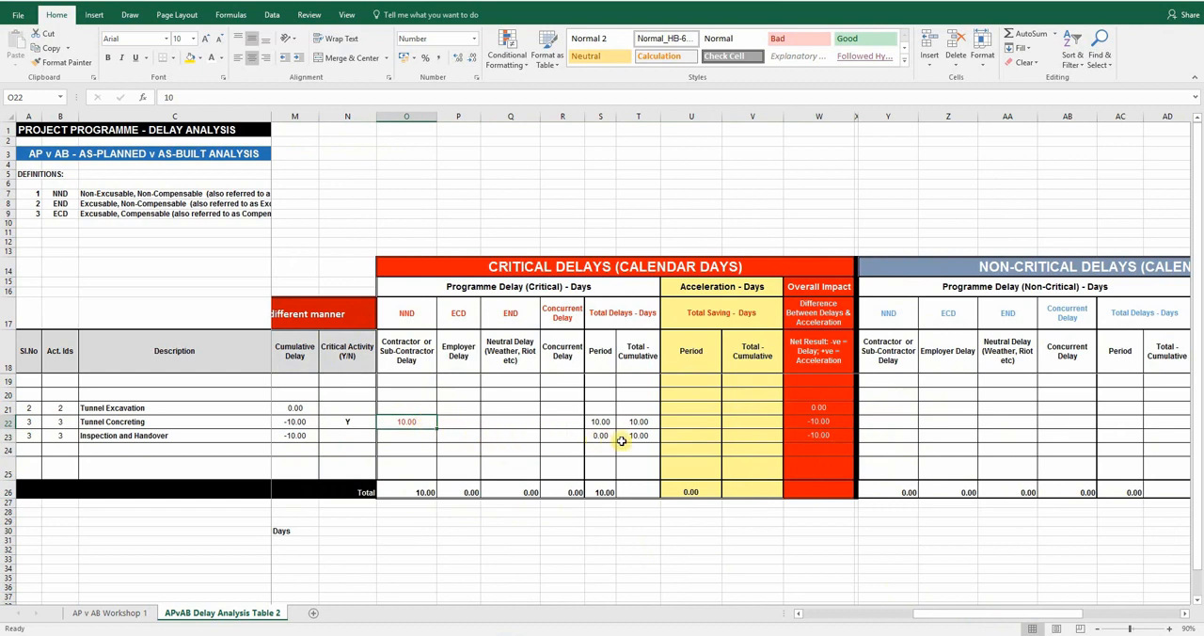
{"action": "left_click_drag", "start_coordinate": [941, 614], "coordinate": [905, 620]}
{"action": "left_click", "coordinate": [430, 424]}
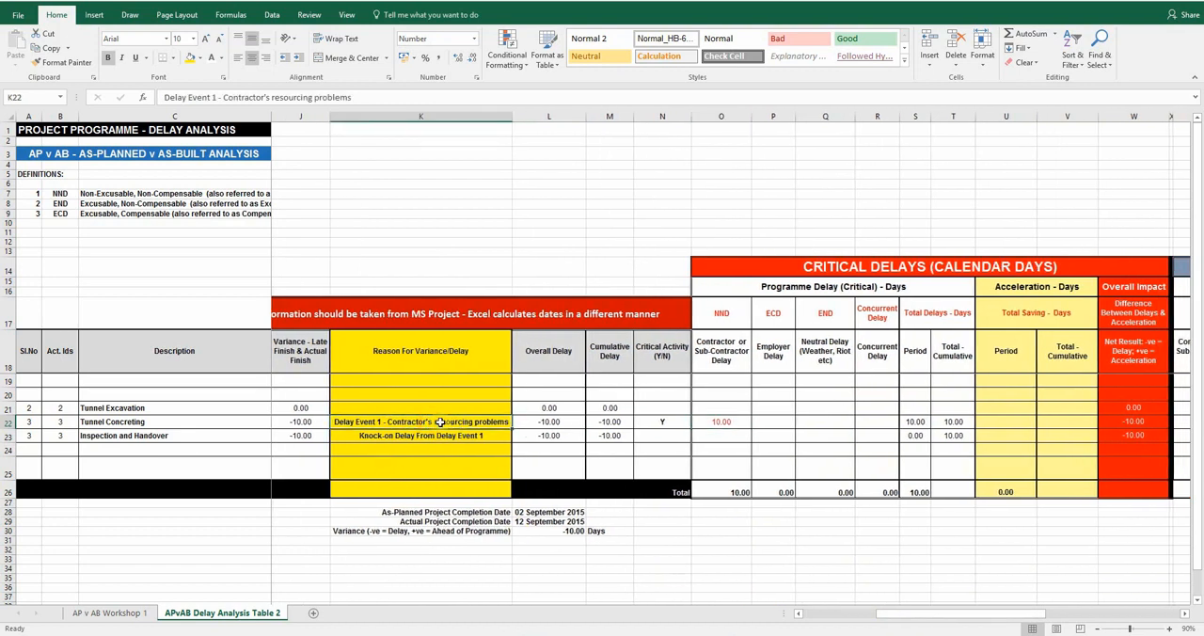
{"action": "left_click_drag", "start_coordinate": [720, 313], "coordinate": [723, 461]}
{"action": "left_click_drag", "start_coordinate": [1015, 614], "coordinate": [1070, 607]}
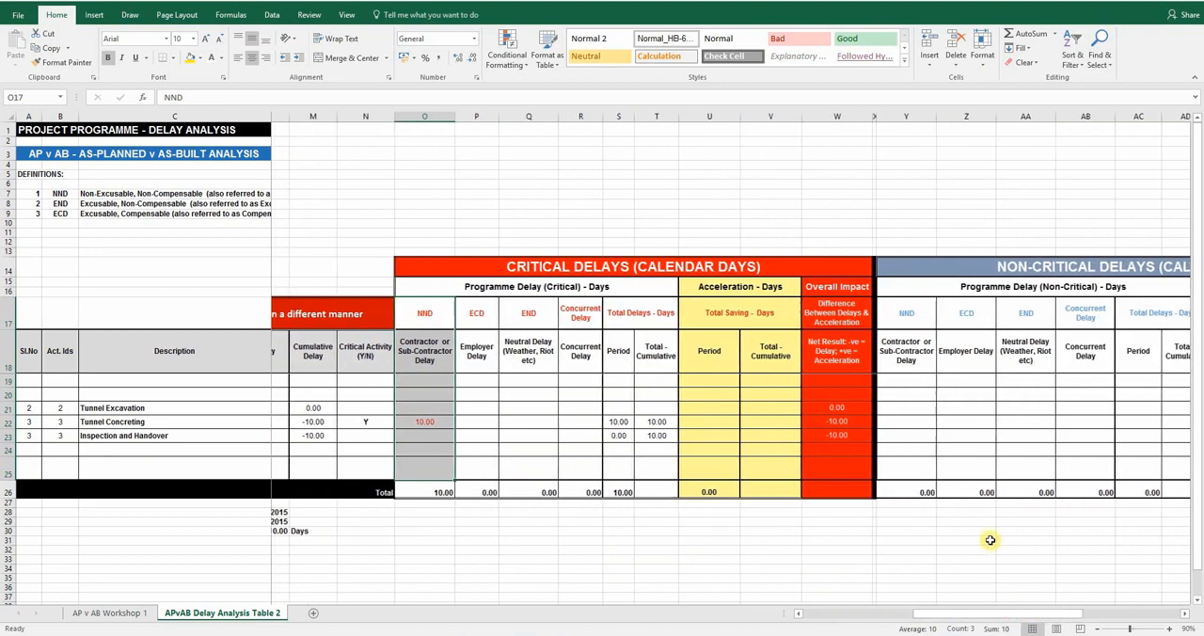
{"action": "left_click", "coordinate": [631, 421]}
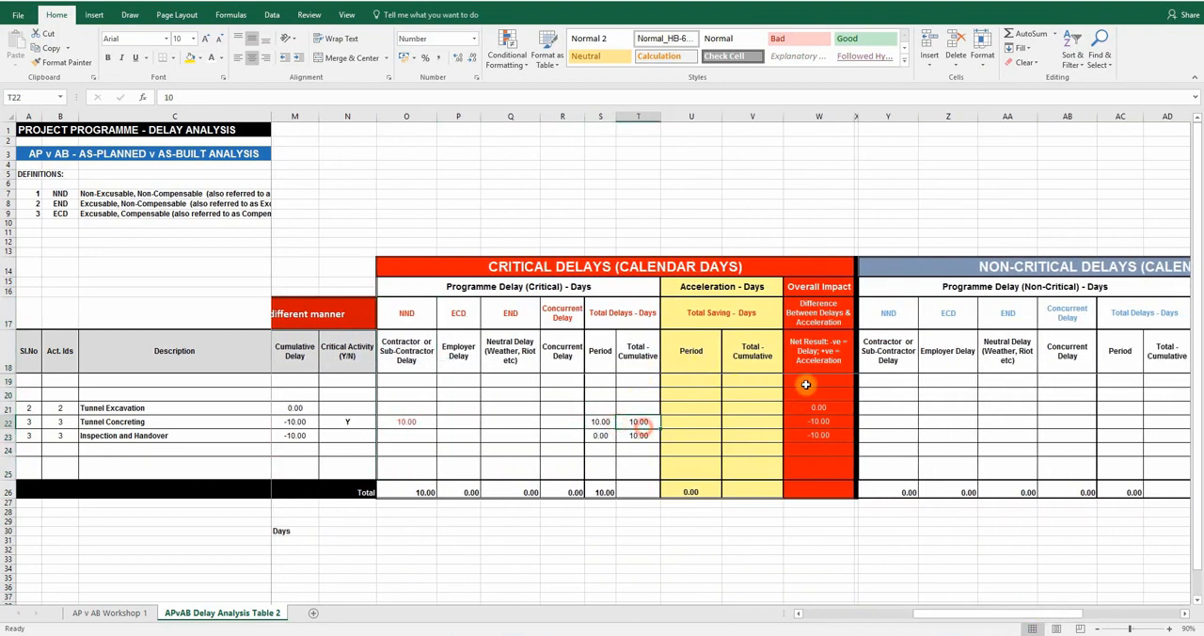
{"action": "left_click_drag", "start_coordinate": [820, 315], "coordinate": [820, 508]}
Review the as-planned and actual project completion dates and their variance below the delay analysis table
{"action": "left_click_drag", "start_coordinate": [960, 617], "coordinate": [883, 619]}
{"action": "left_click", "coordinate": [685, 514]}
{"action": "left_click", "coordinate": [740, 515]}
{"action": "left_click", "coordinate": [715, 530]}
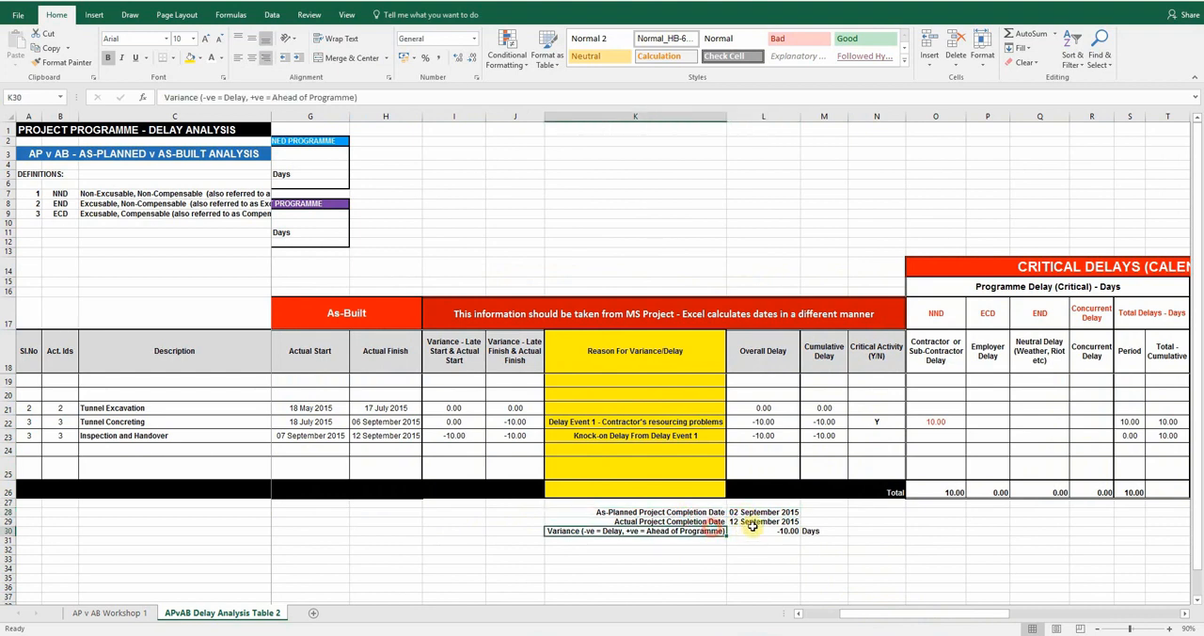
{"action": "left_click", "coordinate": [732, 522]}
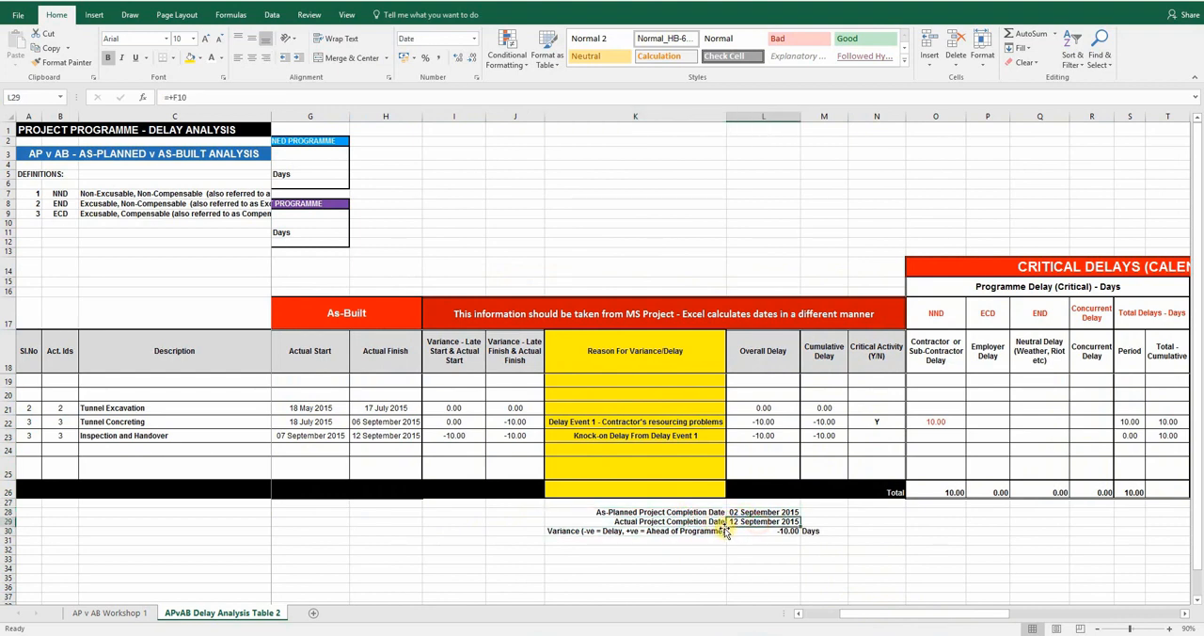
{"action": "left_click", "coordinate": [755, 559]}
{"action": "left_click_drag", "start_coordinate": [194, 267], "coordinate": [287, 318]}
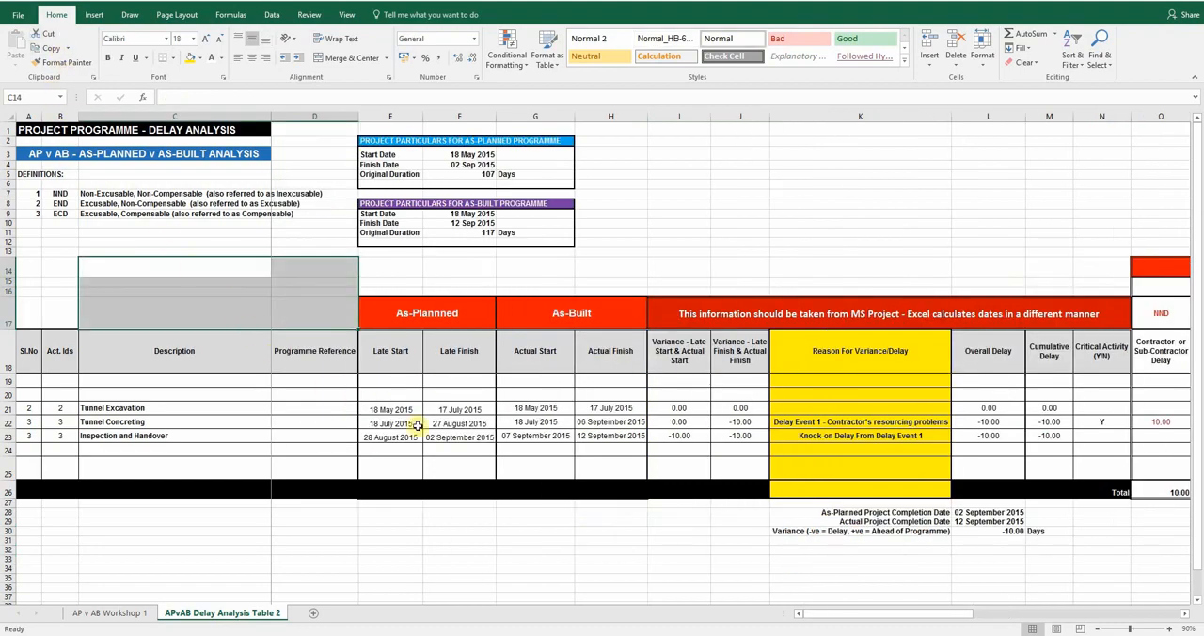